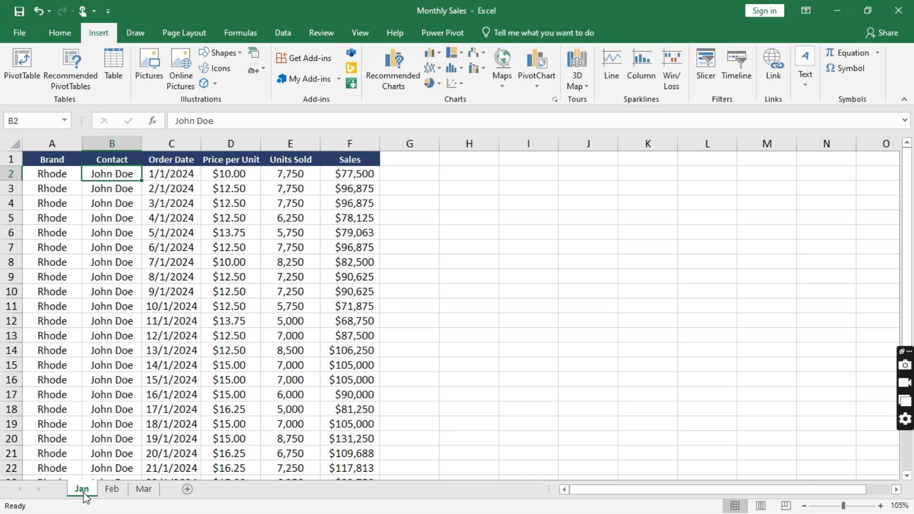
# - Look over the Feb and Mar sheets and autofit Mar's column B so contact names fit
pyautogui.click(113, 490)
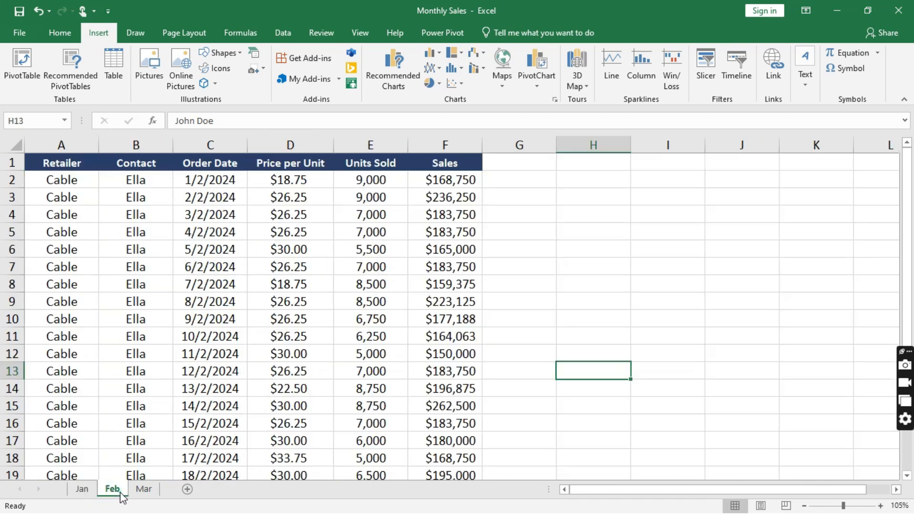
pyautogui.click(145, 490)
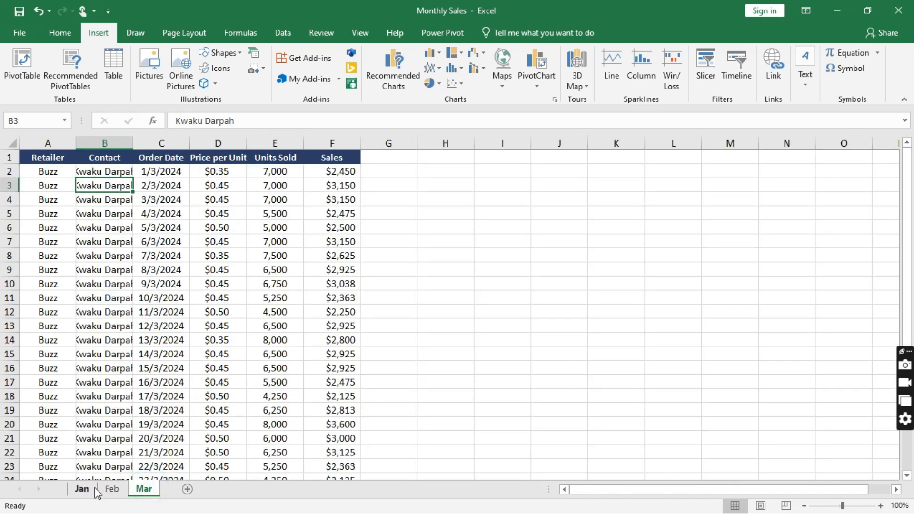
pyautogui.doubleClick(133, 142)
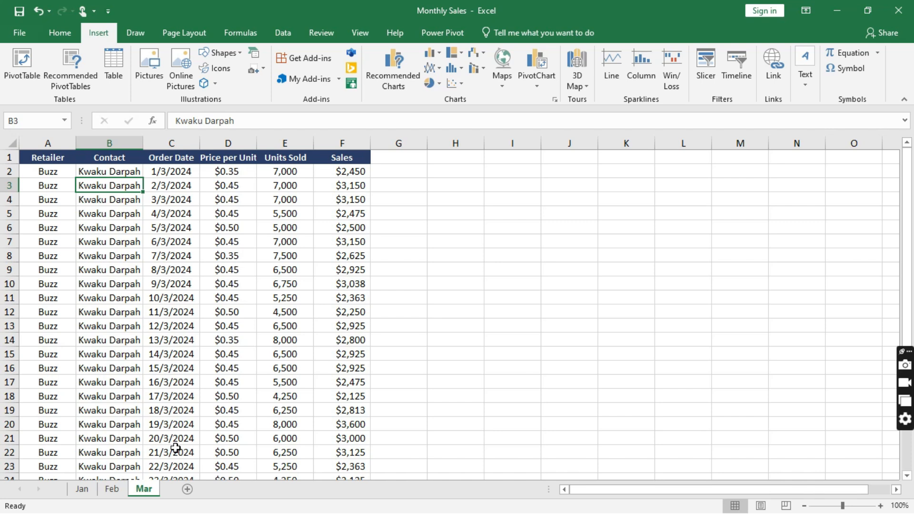
pyautogui.click(189, 491)
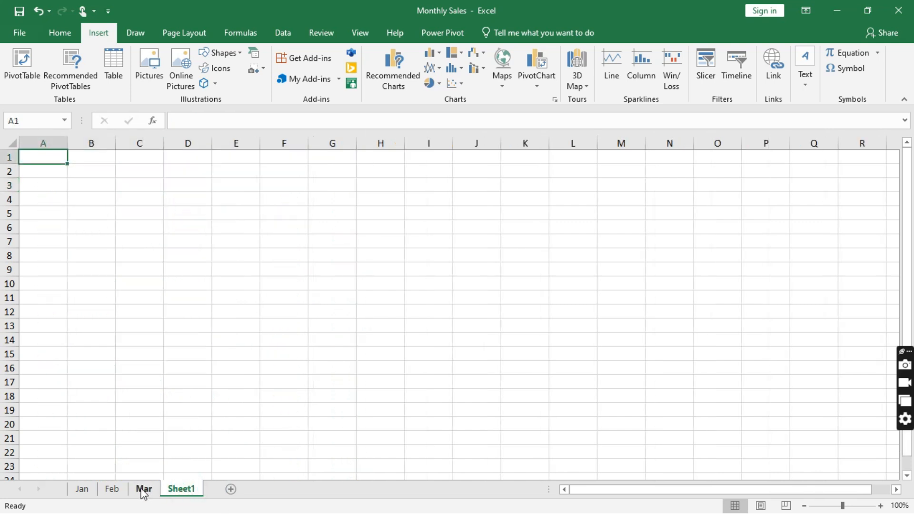
pyautogui.click(82, 491)
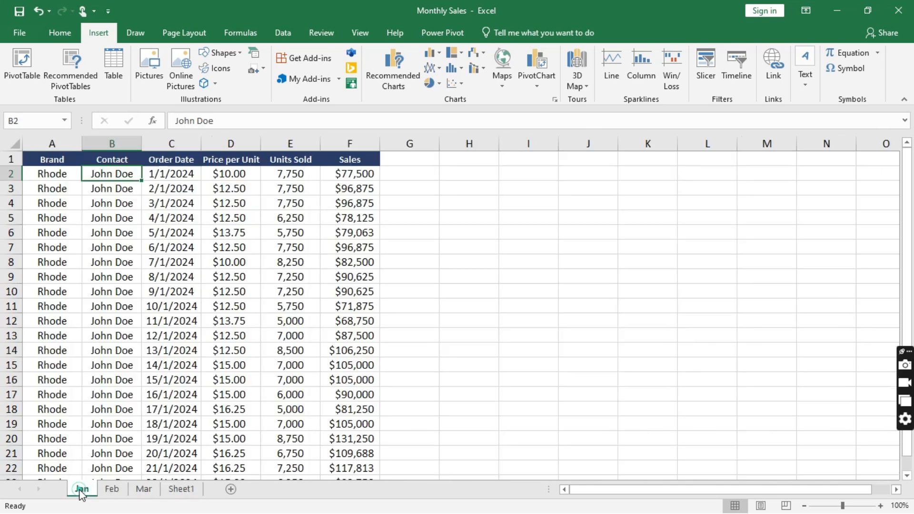
pyautogui.click(50, 161)
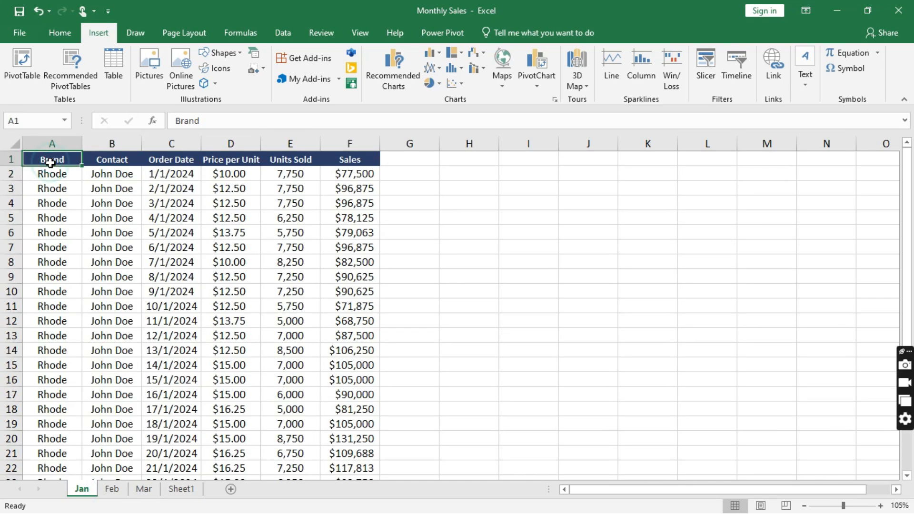
pyautogui.hotkey('ctrl', 'shift', 'Down')
pyautogui.hotkey('ctrl', 'shift', 'Right')
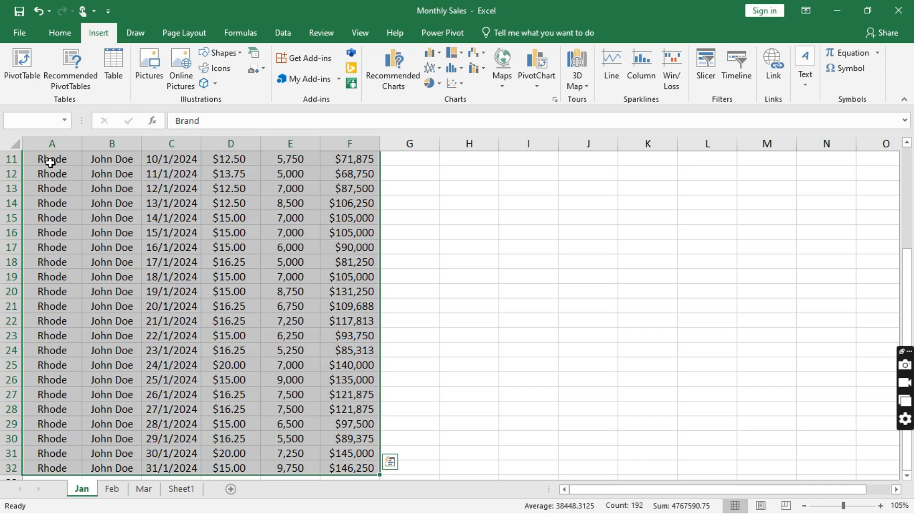
pyautogui.hotkey('ctrl', 'c')
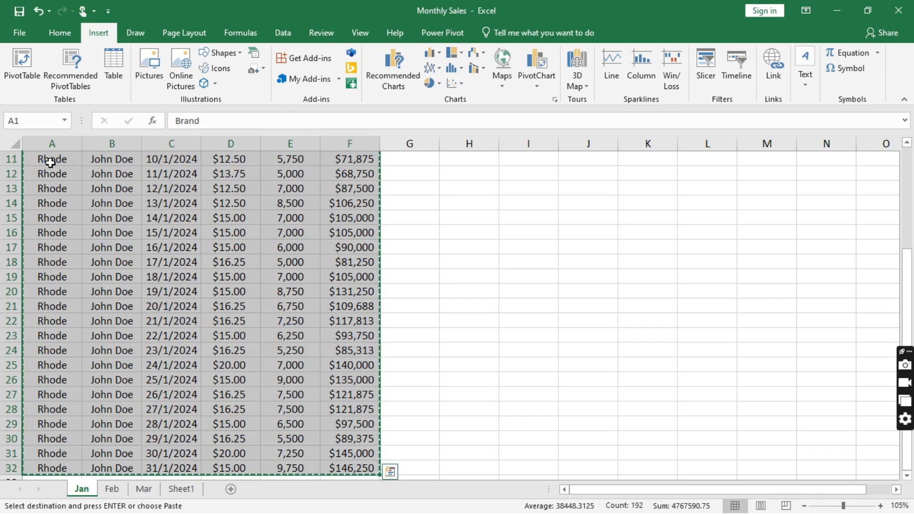
pyautogui.click(181, 489)
pyautogui.click(57, 159)
pyautogui.hotkey('ctrl', 'v')
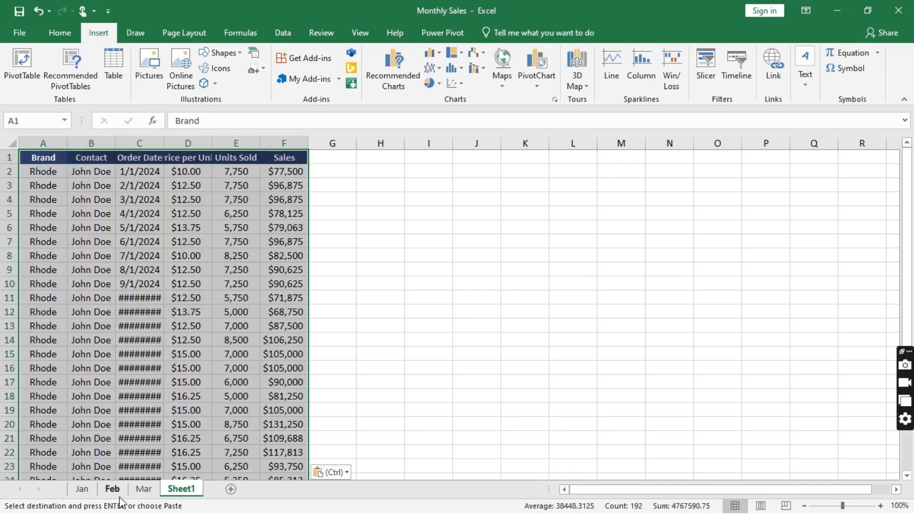
pyautogui.click(118, 494)
pyautogui.click(67, 164)
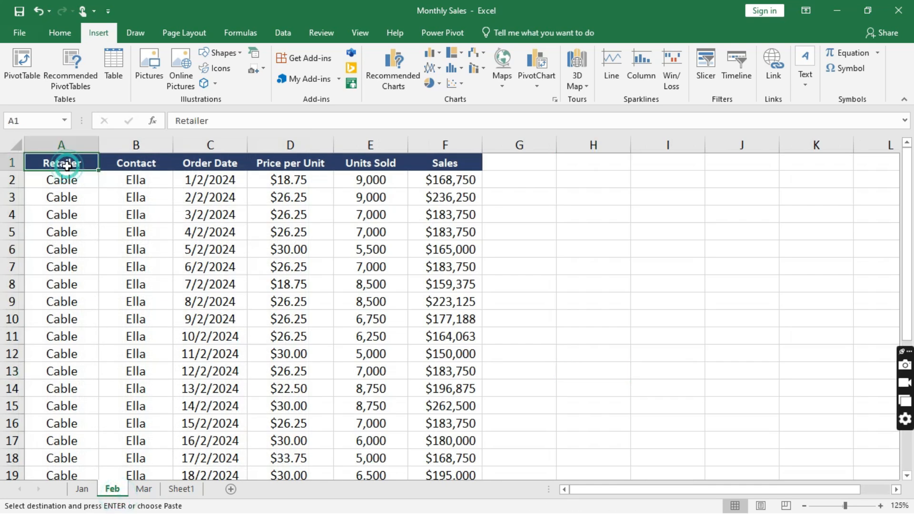
pyautogui.hotkey('ctrl', 'shift', 'Right')
pyautogui.hotkey('ctrl', 'shift', 'Down')
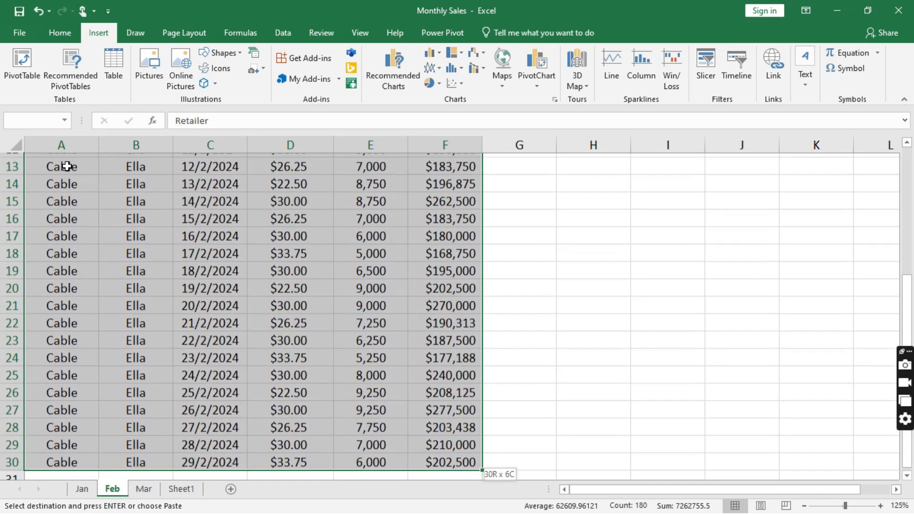
pyautogui.hotkey('ctrl', 'c')
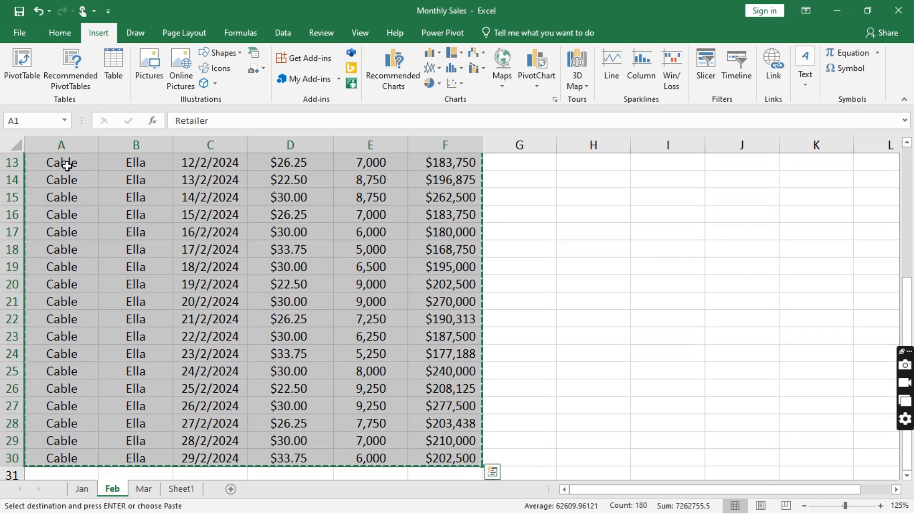
pyautogui.click(181, 489)
pyautogui.scroll(-11, 210, 419)
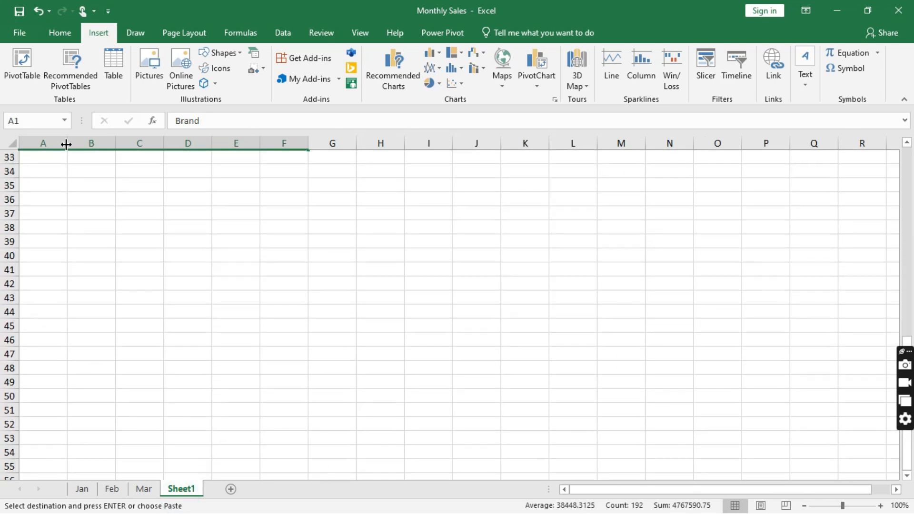
pyautogui.scroll(2, 51, 200)
pyautogui.click(40, 241)
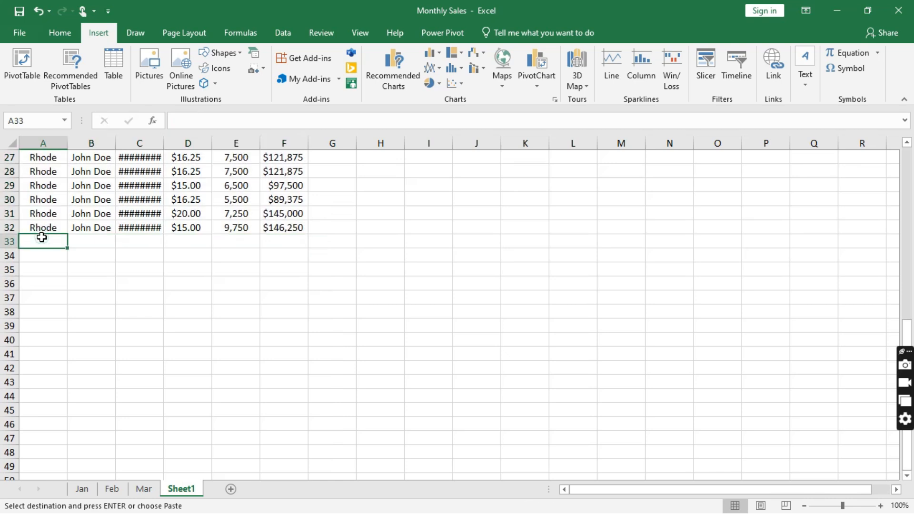
pyautogui.hotkey('ctrl', 'v')
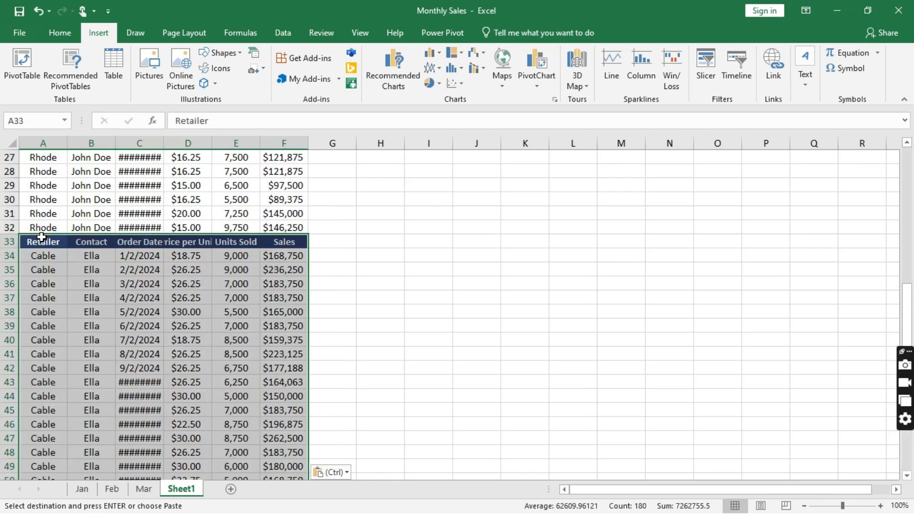
pyautogui.click(7, 242)
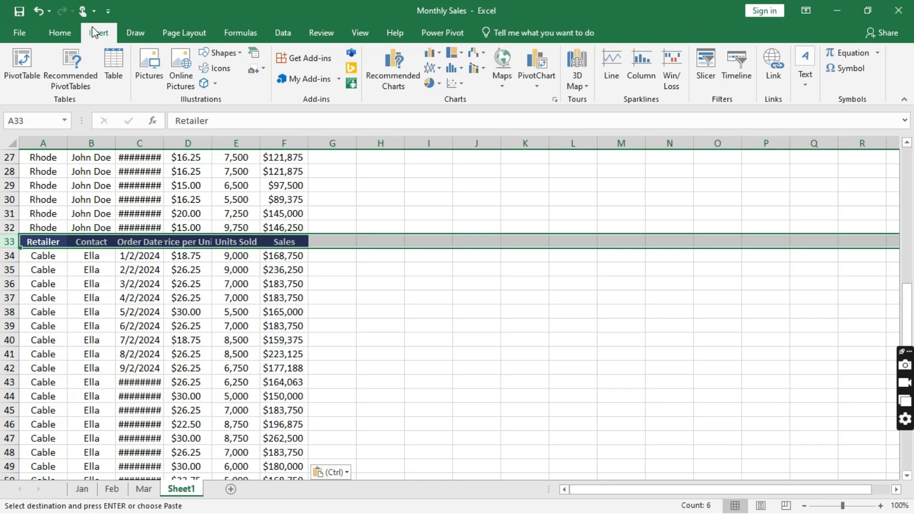
pyautogui.click(60, 33)
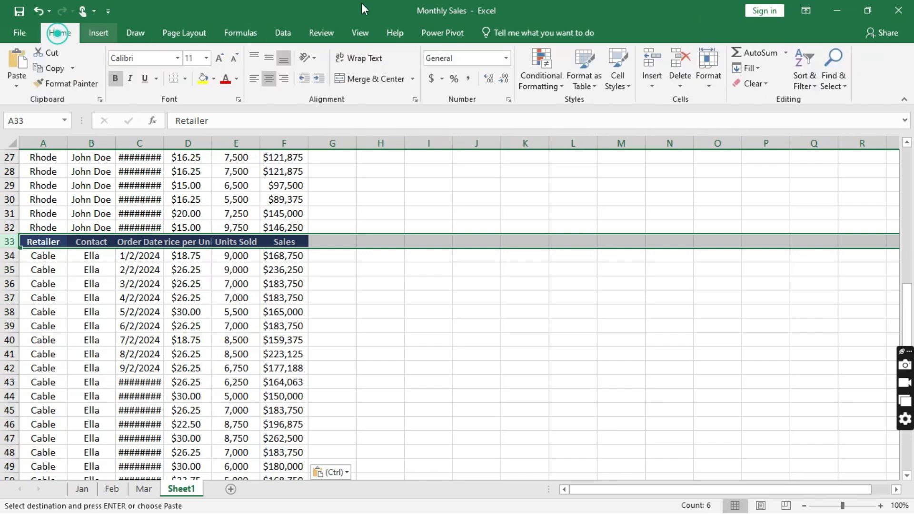
pyautogui.click(682, 59)
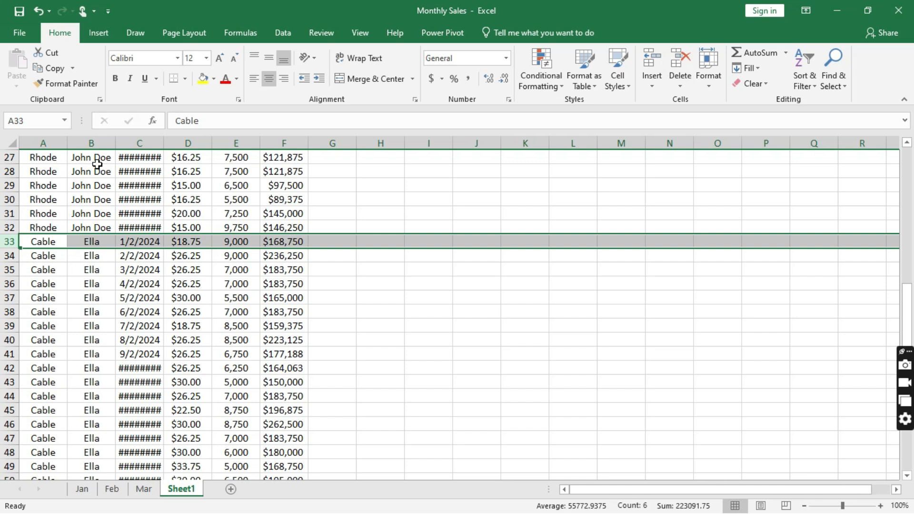
pyautogui.rightClick(182, 489)
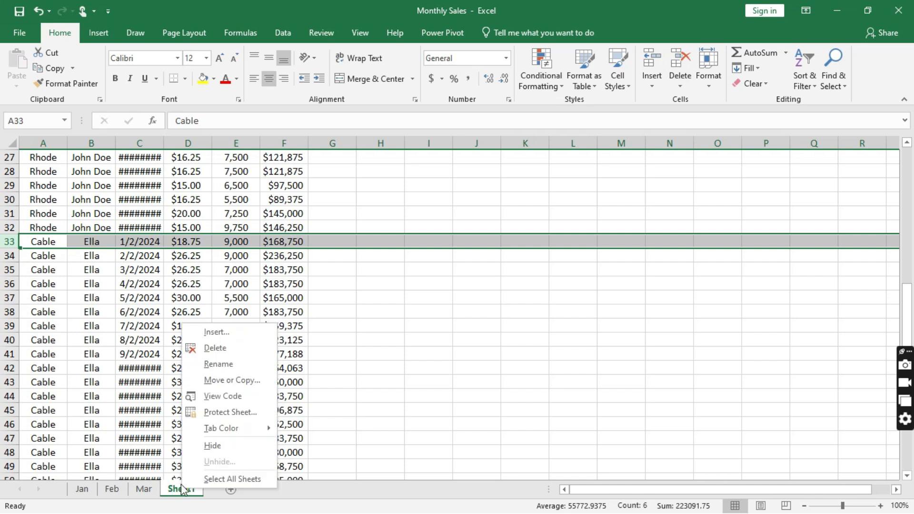
pyautogui.click(222, 349)
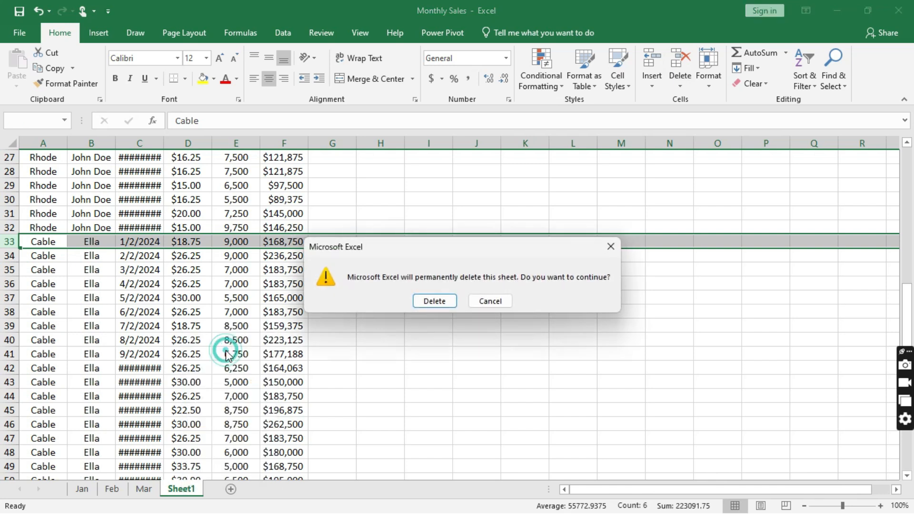
pyautogui.click(427, 302)
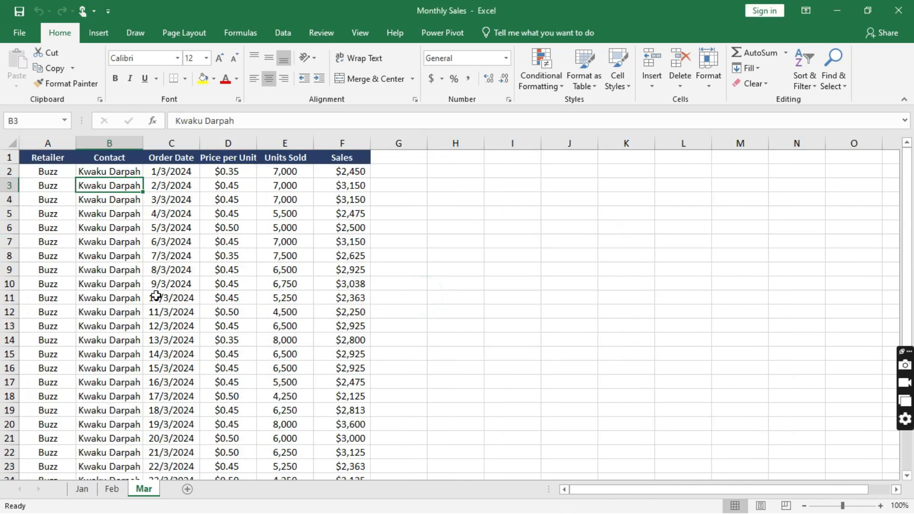
pyautogui.click(435, 298)
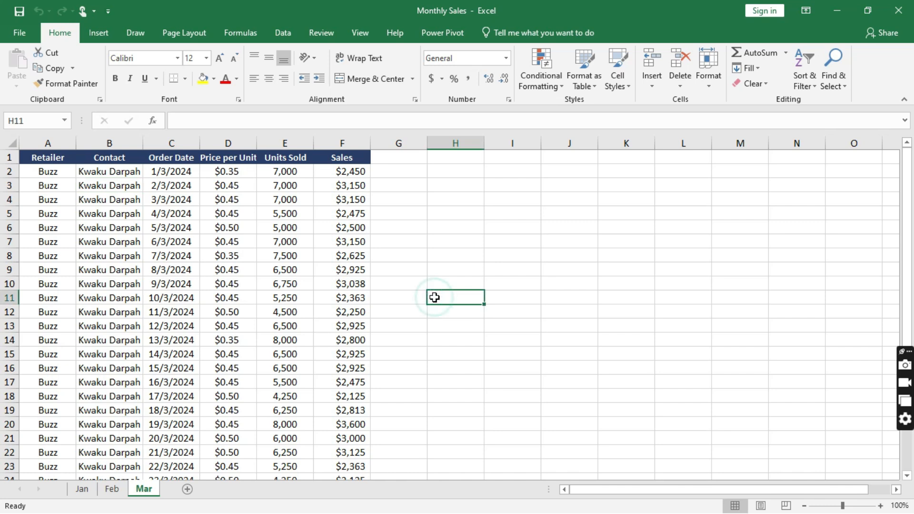
# - In a new blank workbook, import data from the Monthly Sales.xlsx workbook file
pyautogui.hotkey('ctrl', 'n')
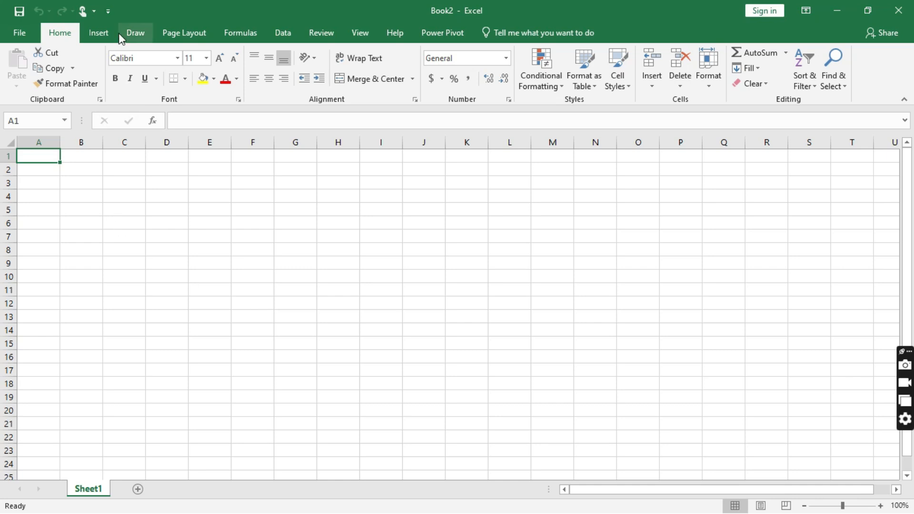
pyautogui.click(285, 33)
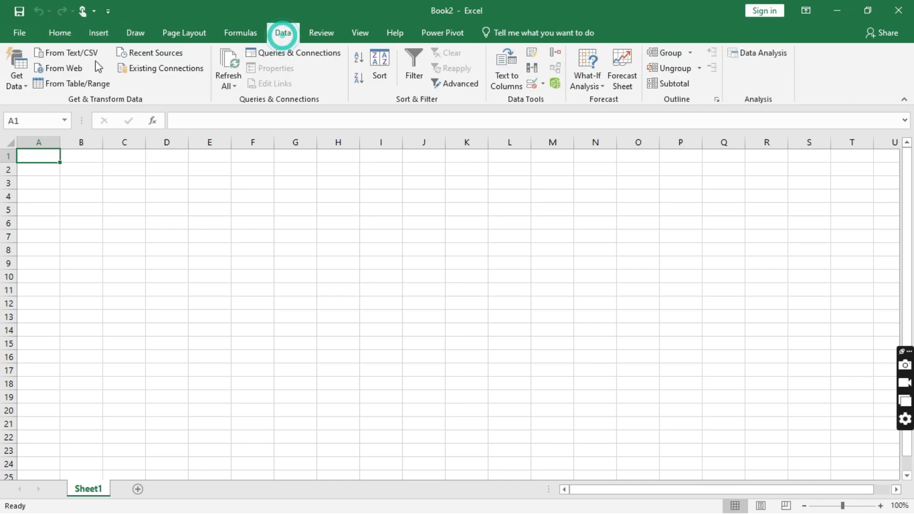
pyautogui.click(22, 81)
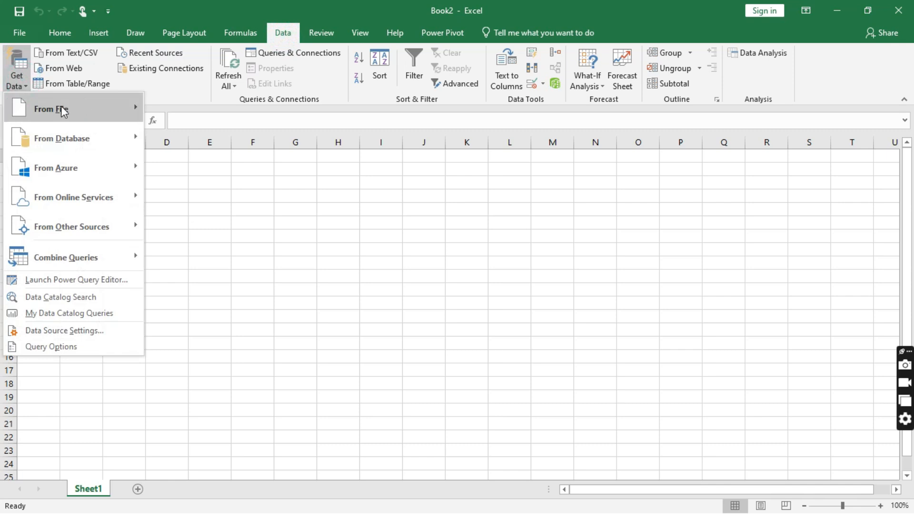
pyautogui.moveTo(65, 108)
pyautogui.click(220, 111)
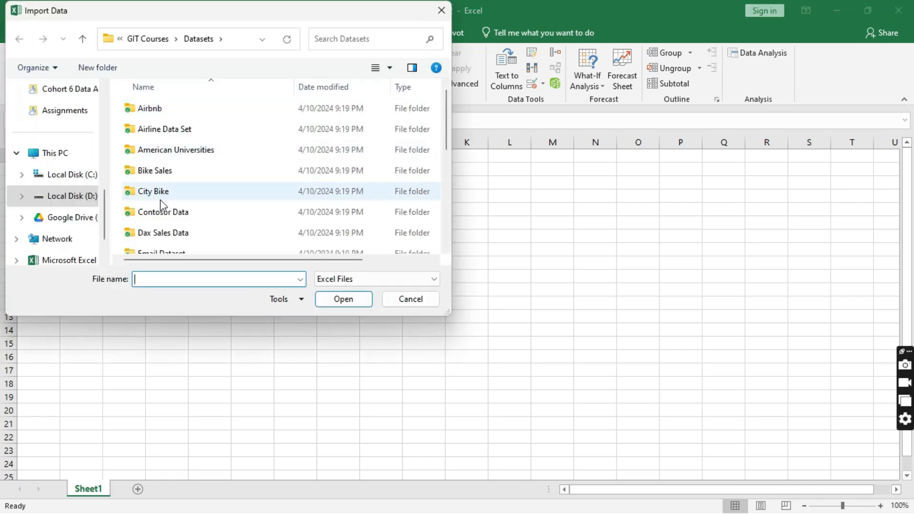
pyautogui.scroll(-5, 161, 205)
pyautogui.doubleClick(160, 225)
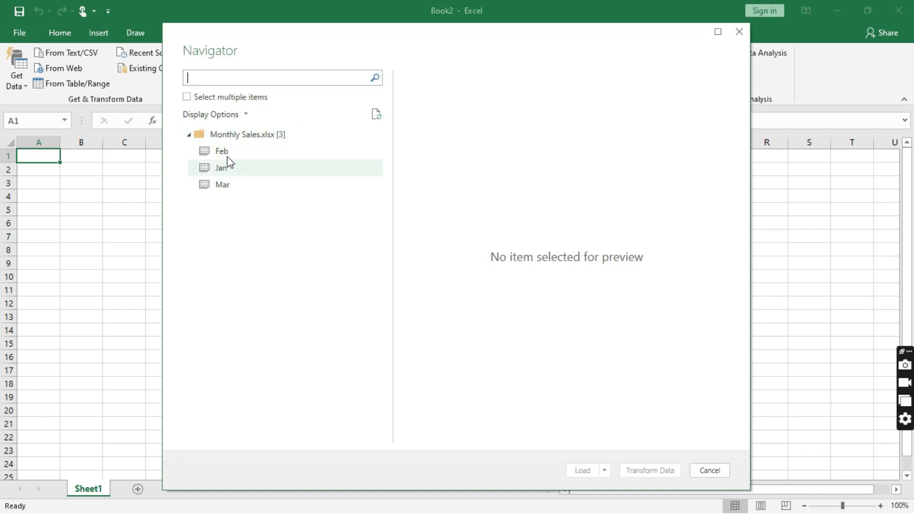
# - Preview the Jan sheet in the Navigator and send it to the Power Query Editor with Transform Data
pyautogui.click(225, 172)
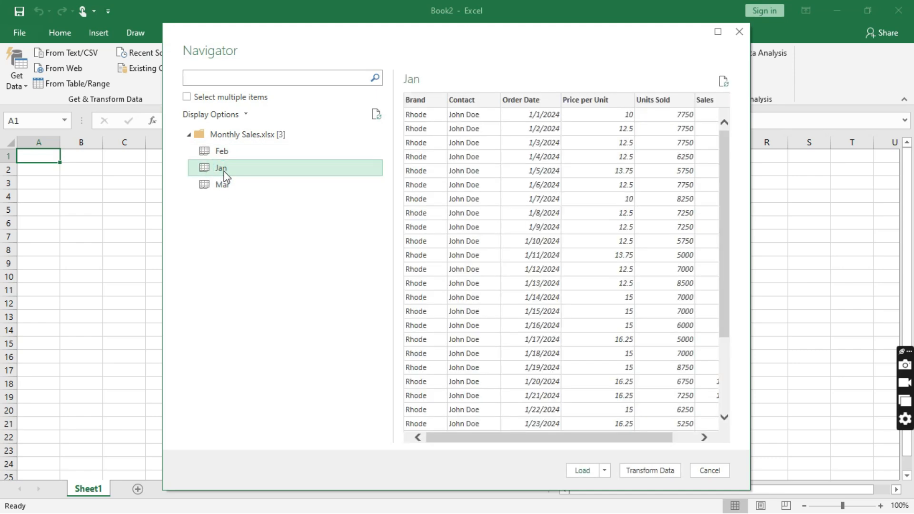
pyautogui.click(666, 469)
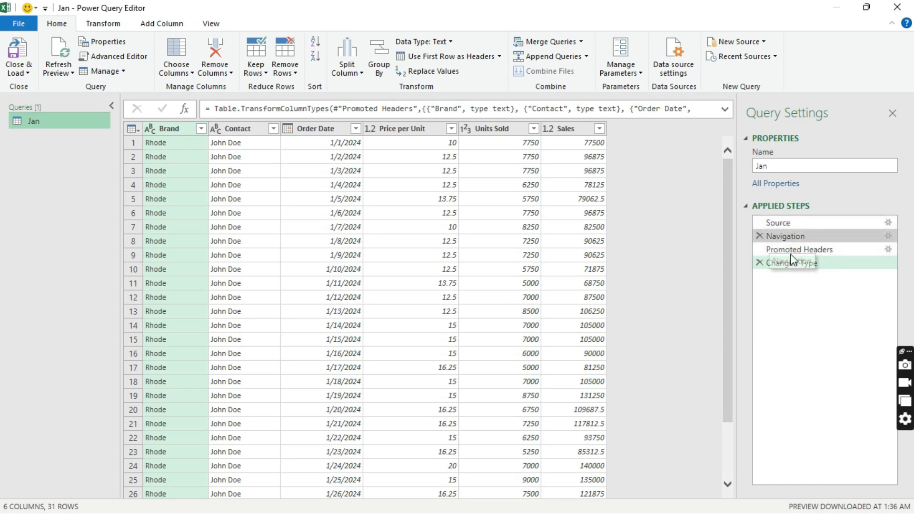
# - Delete the Changed Type, Promoted Headers and Navigation steps to expose the full sheet list
pyautogui.click(761, 263)
pyautogui.click(761, 250)
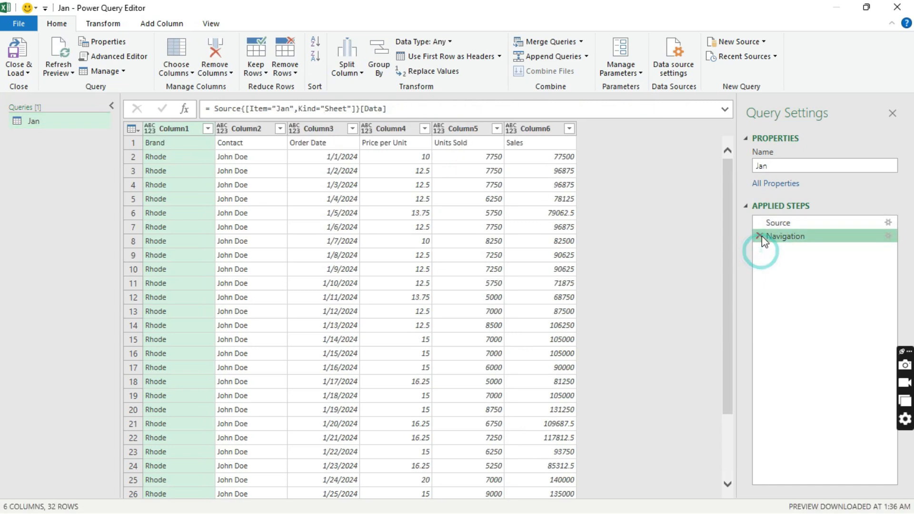
pyautogui.click(760, 237)
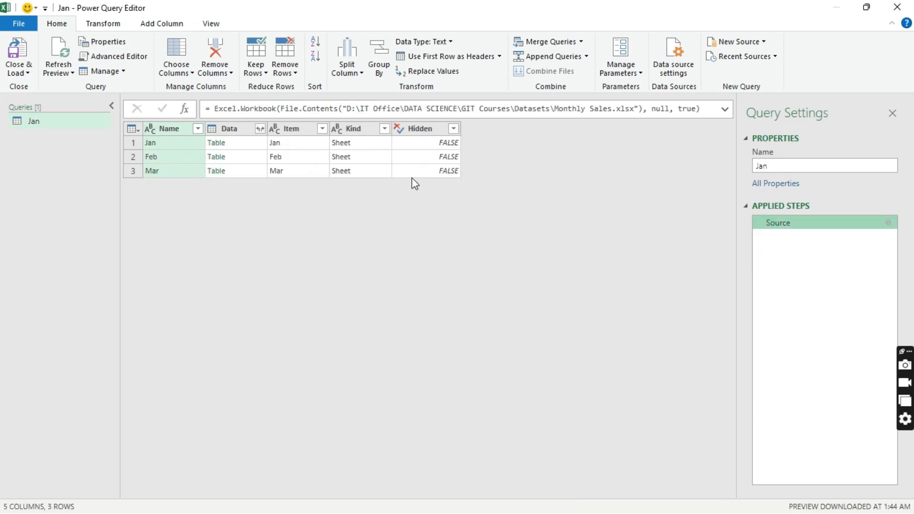
# - Remove the Item, Kind and Hidden columns, keeping only Name and Data
pyautogui.click(300, 123)
pyautogui.keyDown('shift'); pyautogui.click(360, 130); pyautogui.keyUp('shift')
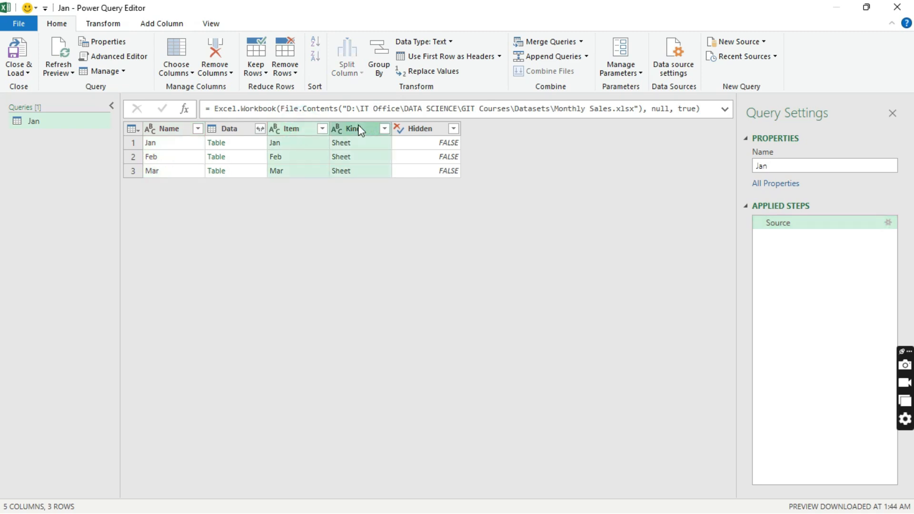
pyautogui.keyDown('shift'); pyautogui.click(418, 128); pyautogui.keyUp('shift')
pyautogui.rightClick(430, 129)
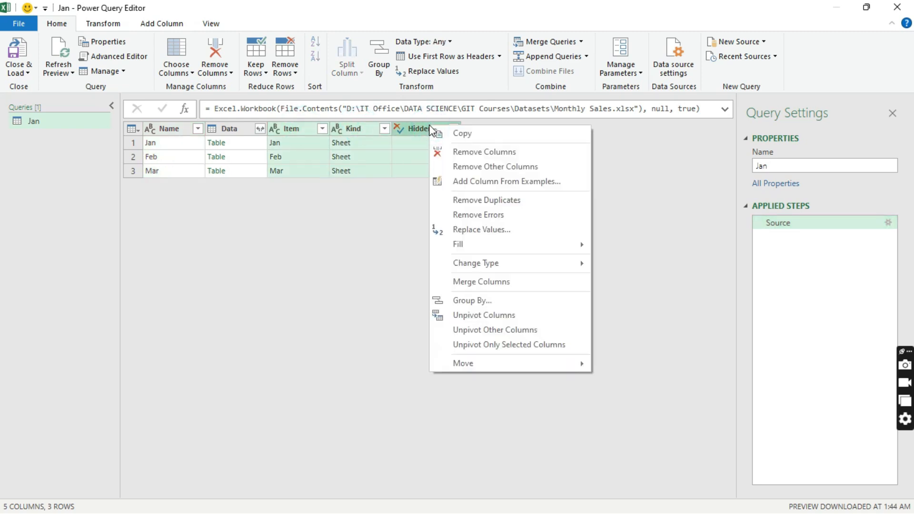
pyautogui.click(488, 154)
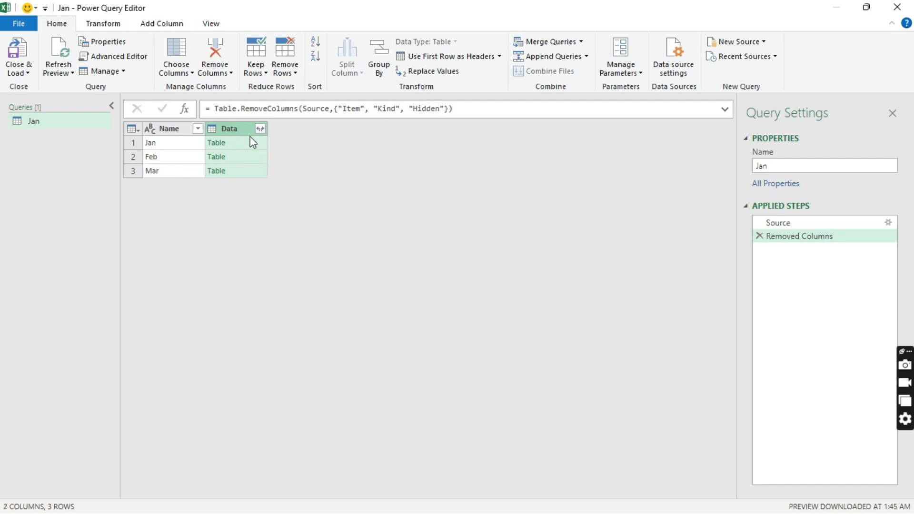
# - Expand the Data column so every sheet's rows stack into one list
pyautogui.click(260, 128)
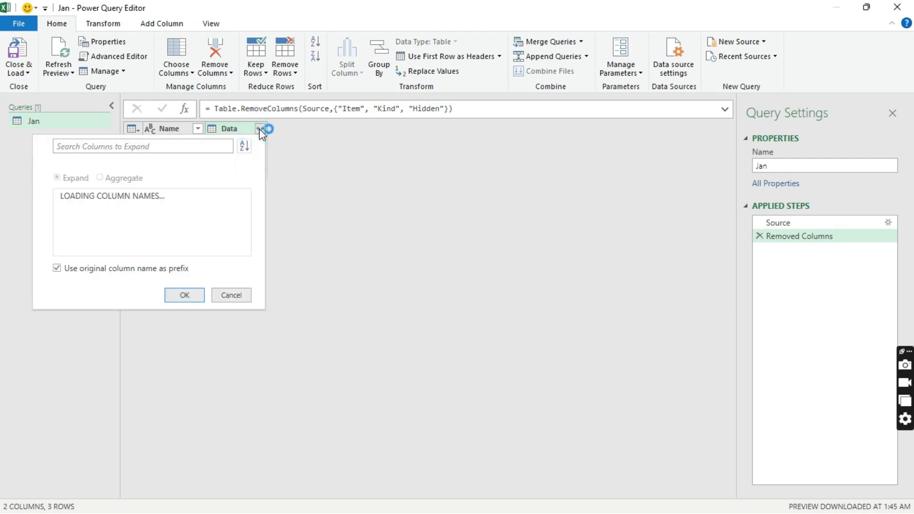
pyautogui.click(183, 341)
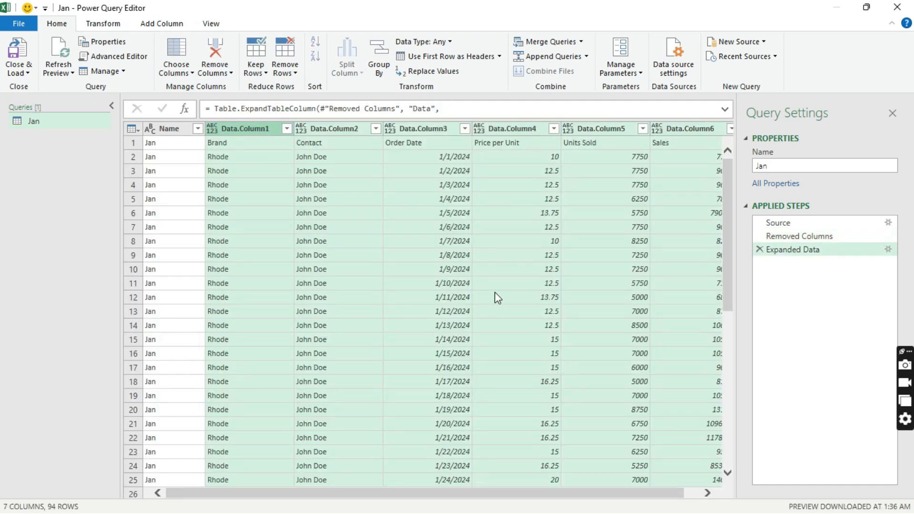
pyautogui.scroll(-8, 495, 292)
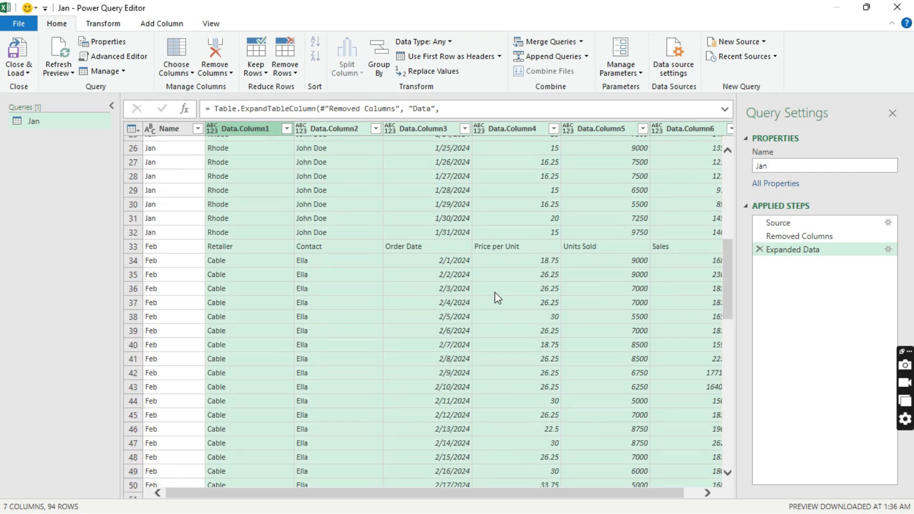
pyautogui.scroll(8, 496, 292)
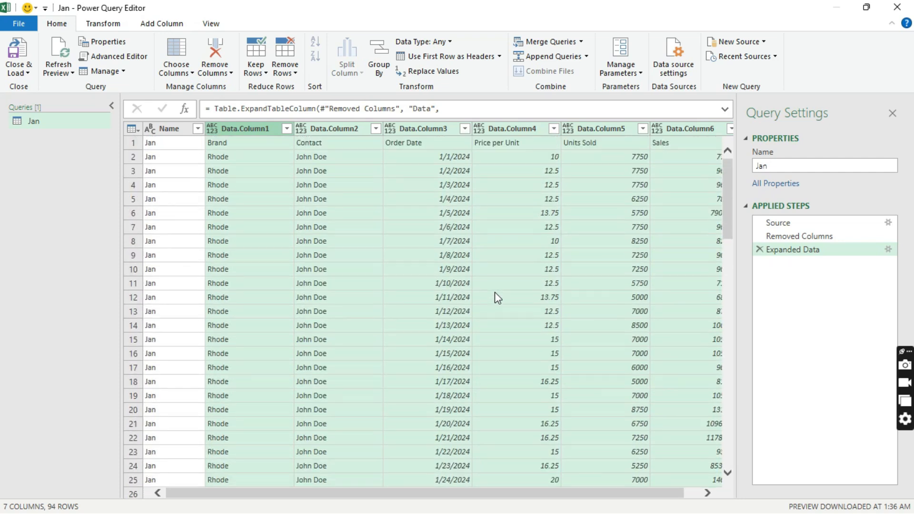
pyautogui.scroll(-6, 495, 292)
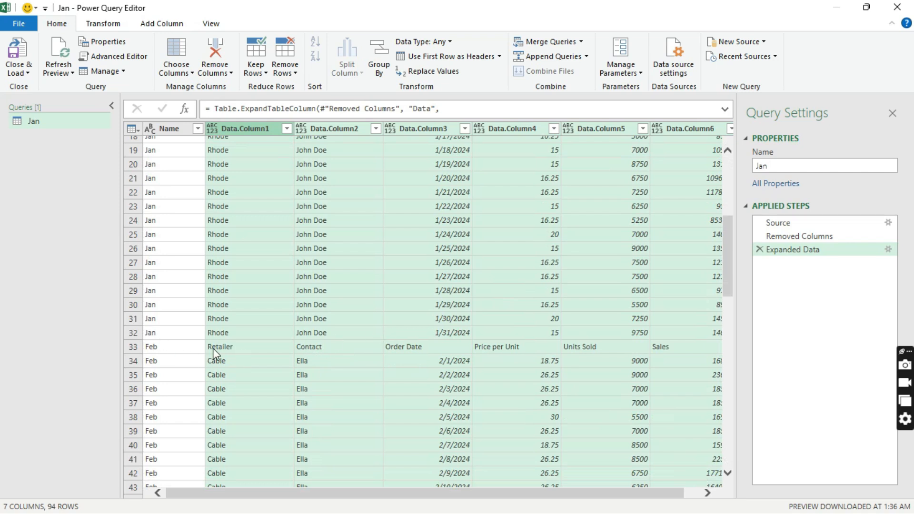
# - Promote the first row to headers, giving Brand, Contact, Order Date and Sales columns
pyautogui.scroll(6, 318, 321)
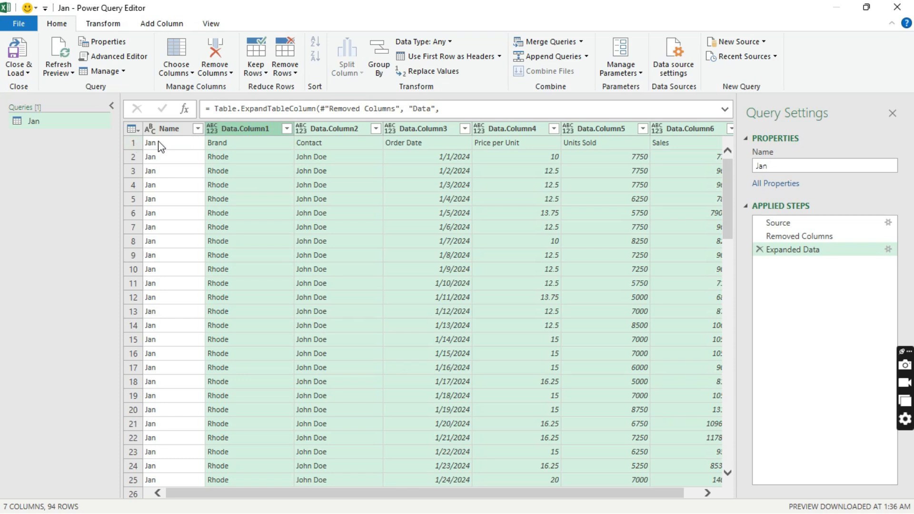
pyautogui.click(136, 142)
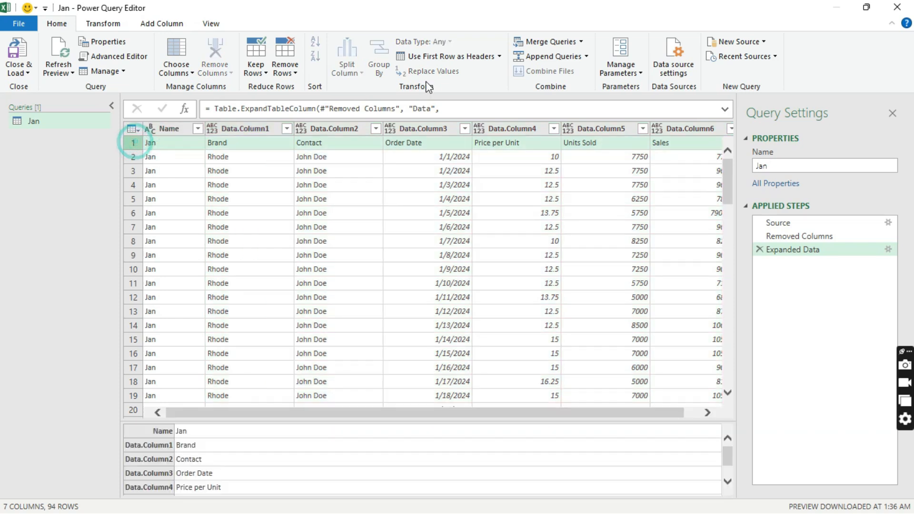
pyautogui.click(457, 57)
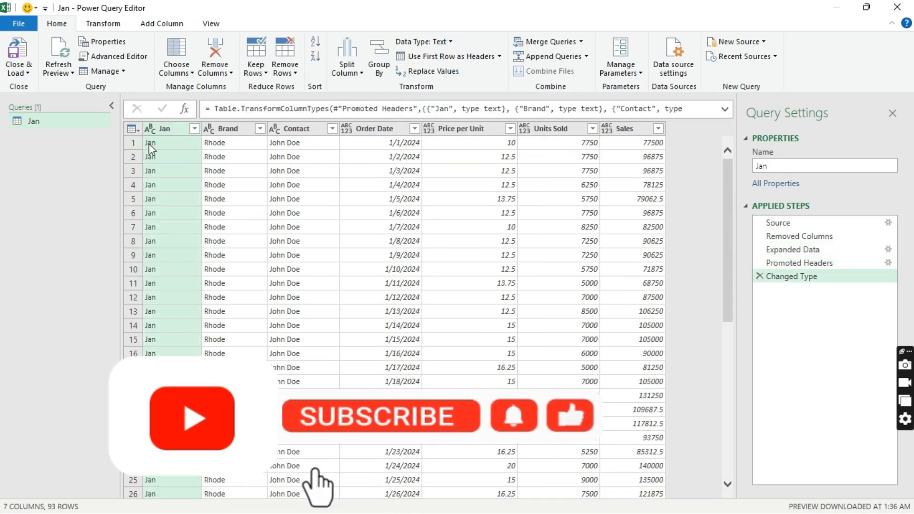
# - Rename the first column from Jan to Month
pyautogui.doubleClick(170, 128)
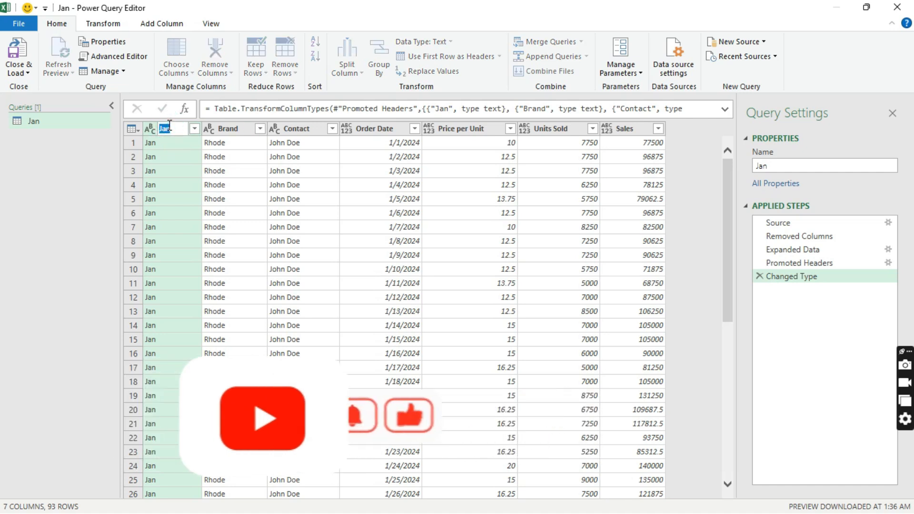
pyautogui.write('Month')
pyautogui.click(293, 248)
# - Inspect row 32, where Feb's header row repeats in the data
pyautogui.scroll(-11, 301, 253)
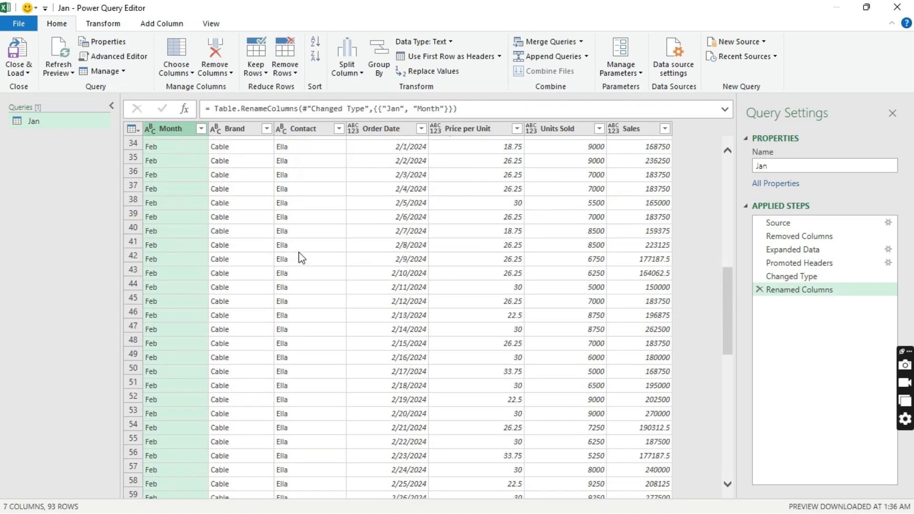
pyautogui.scroll(6, 301, 258)
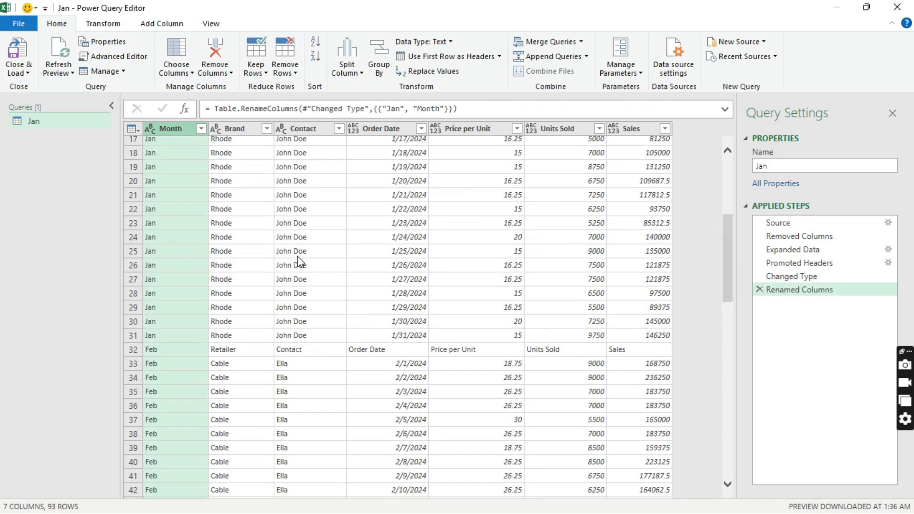
pyautogui.click(357, 353)
pyautogui.click(134, 349)
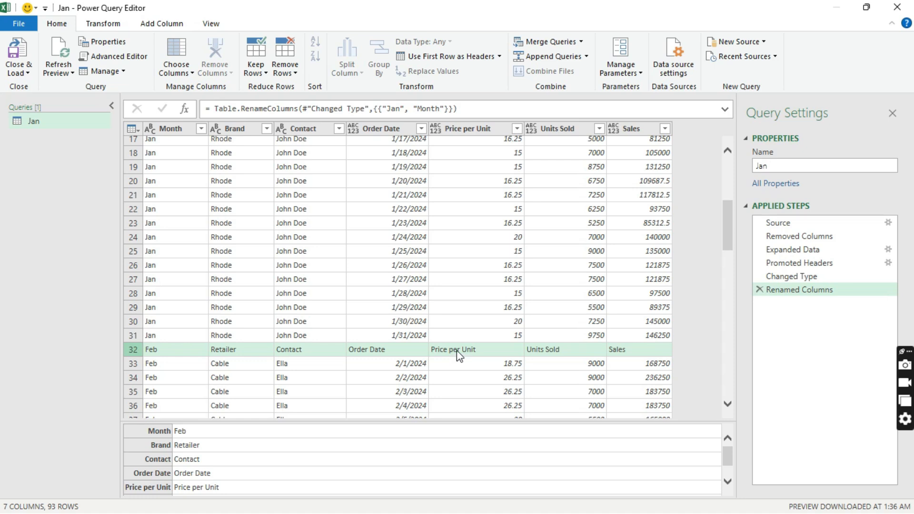
# - Filter the Brand column to exclude Retailer, then review the remaining 91 rows
pyautogui.click(266, 129)
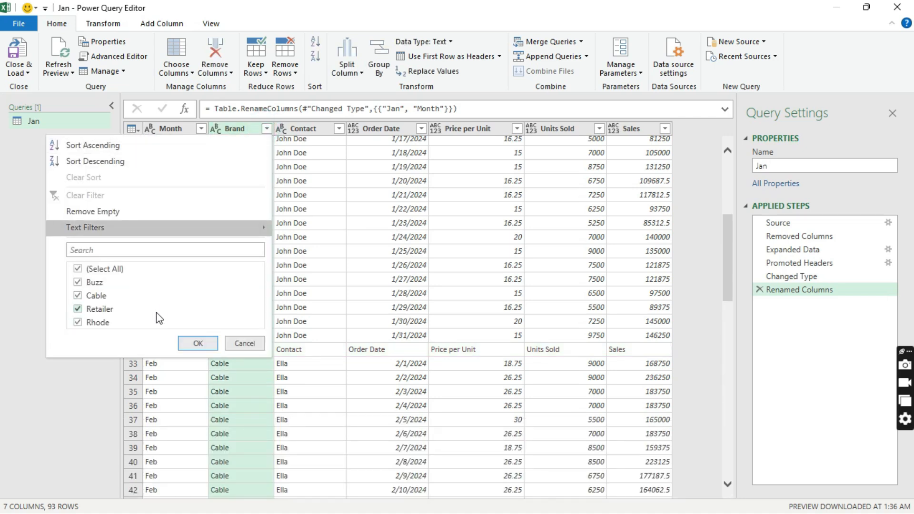
pyautogui.click(77, 310)
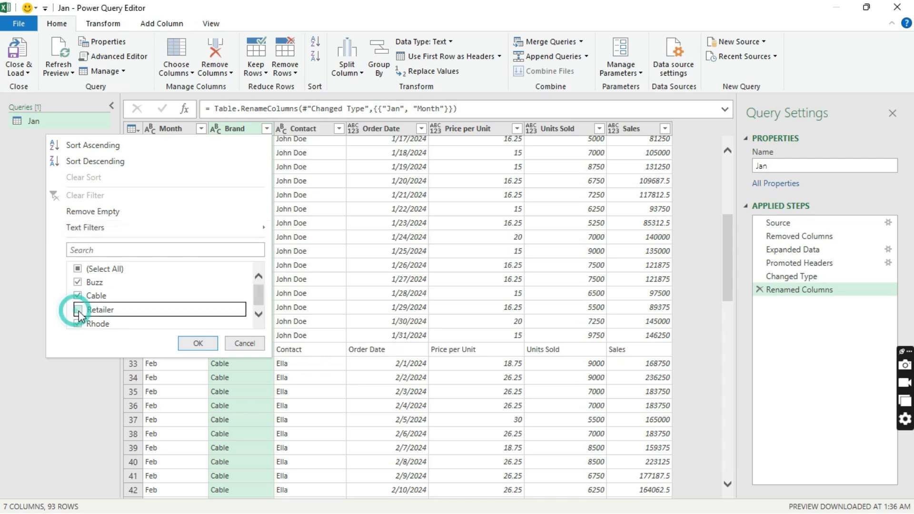
pyautogui.click(201, 347)
pyautogui.click(199, 345)
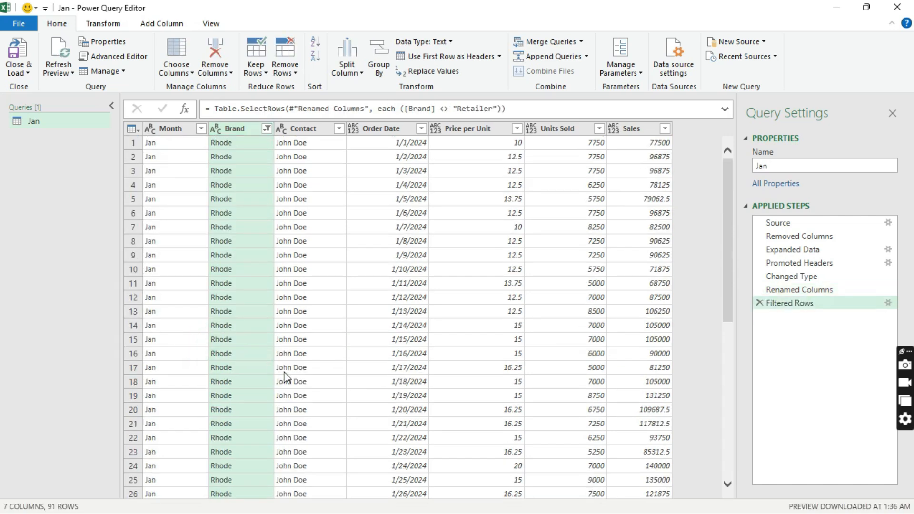
pyautogui.scroll(-7, 287, 404)
pyautogui.scroll(3, 287, 404)
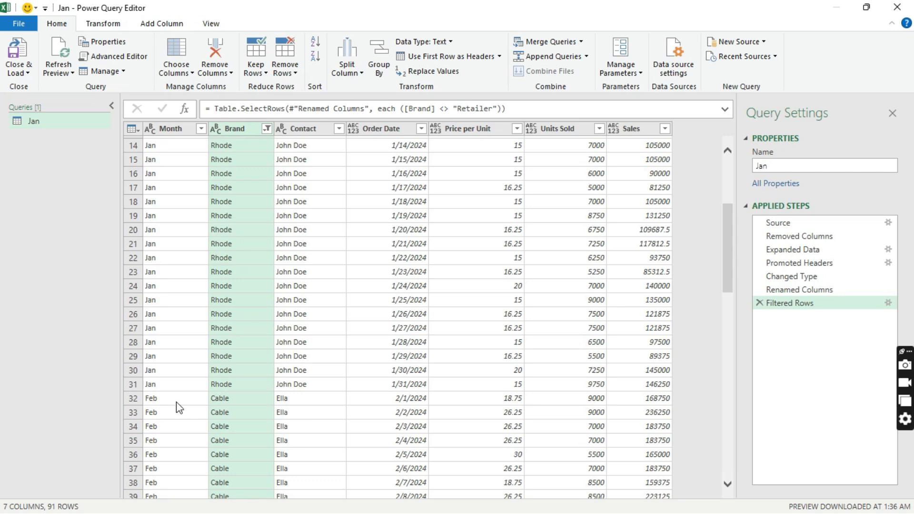
pyautogui.scroll(-11, 287, 402)
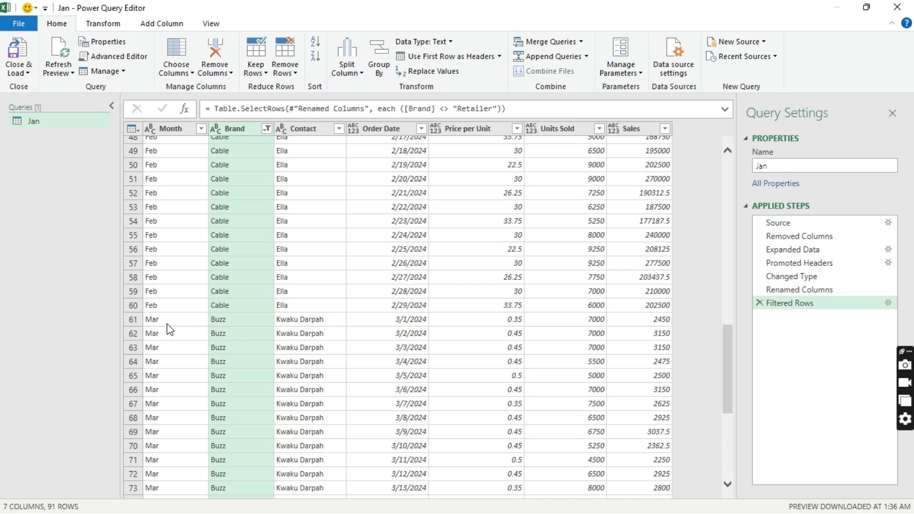
pyautogui.scroll(-6, 355, 342)
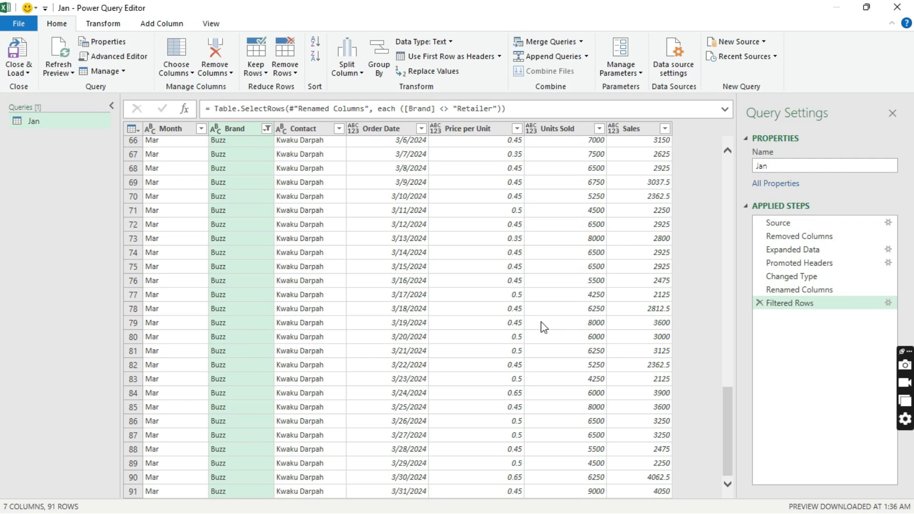
pyautogui.scroll(20, 545, 327)
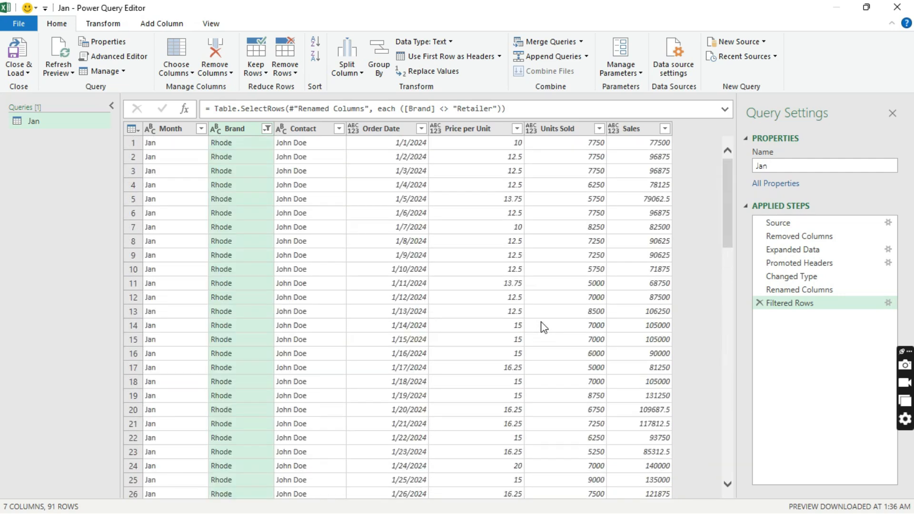
pyautogui.scroll(-18, 545, 328)
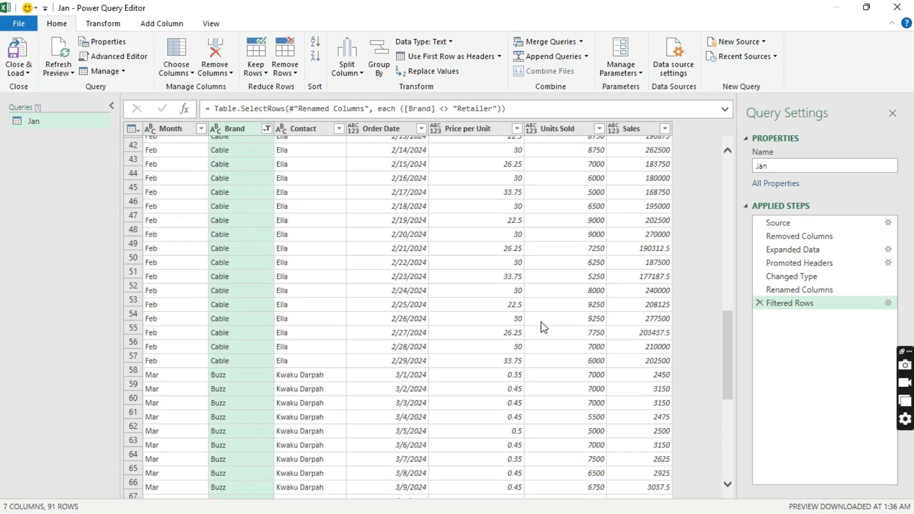
pyautogui.scroll(-3, 544, 328)
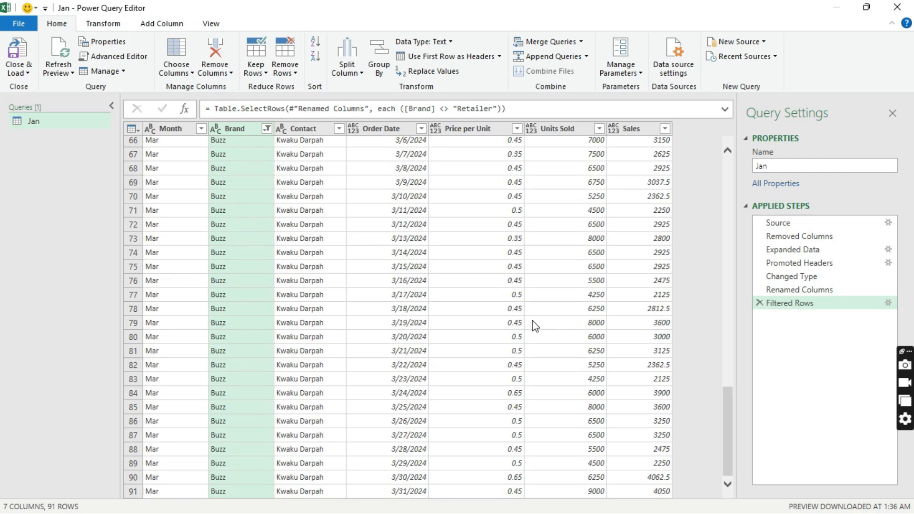
# - Close and load the query, then review the 91-row table on Sheet2
pyautogui.click(18, 53)
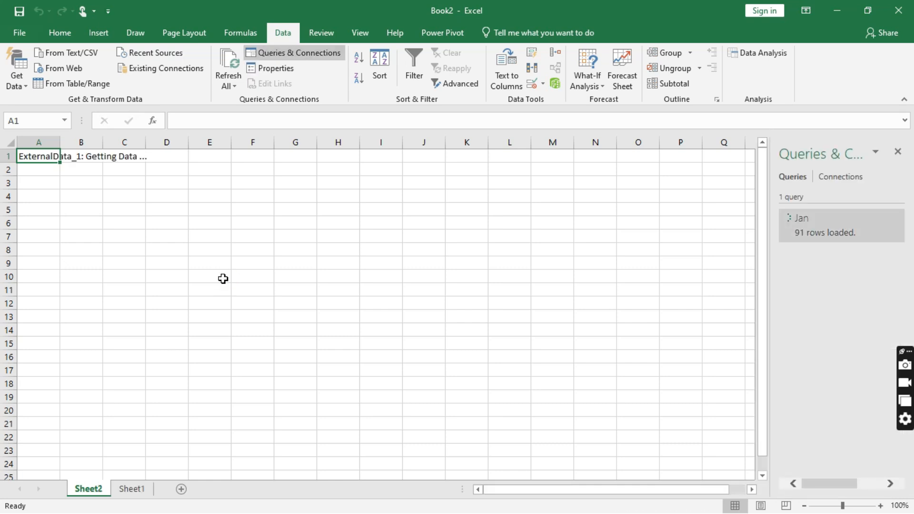
pyautogui.scroll(-20, 319, 352)
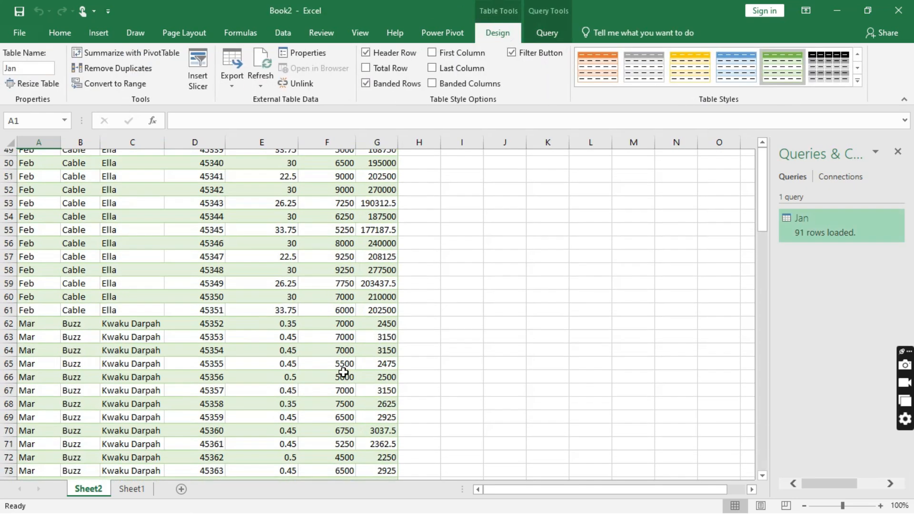
pyautogui.scroll(20, 207, 416)
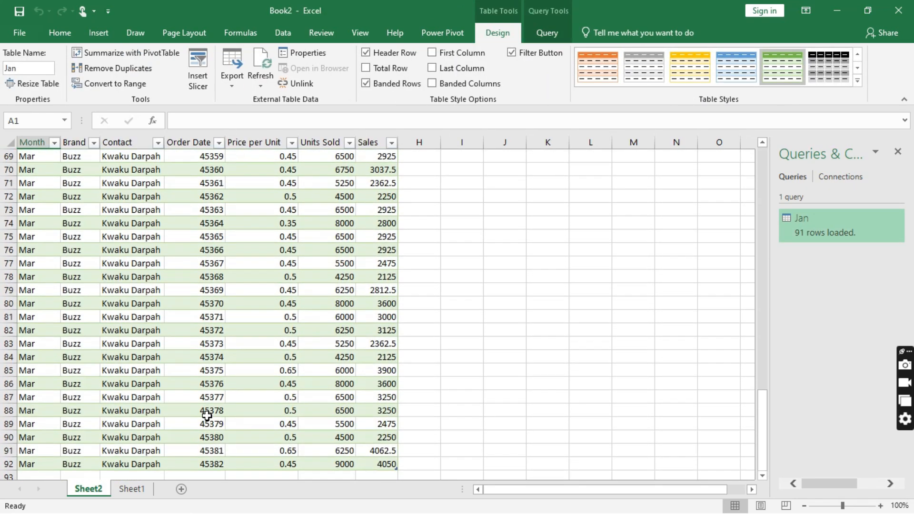
pyautogui.scroll(-15, 207, 416)
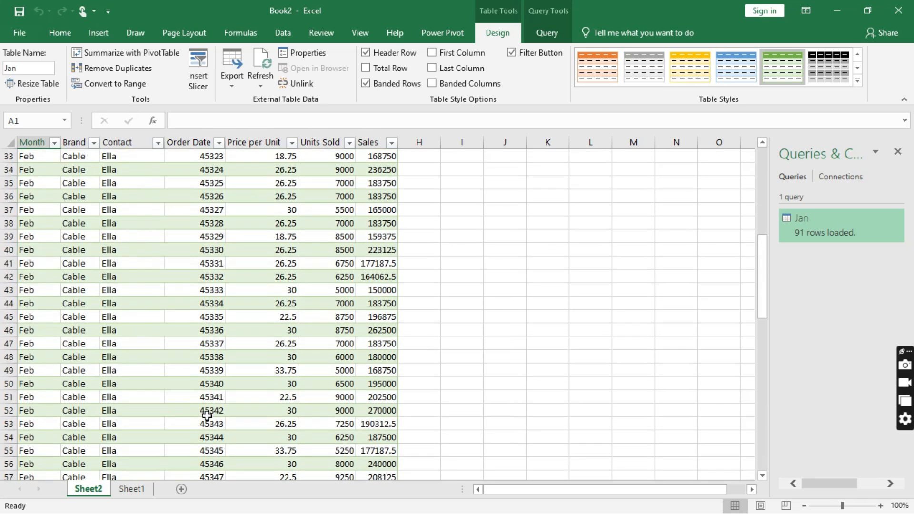
pyautogui.click(133, 489)
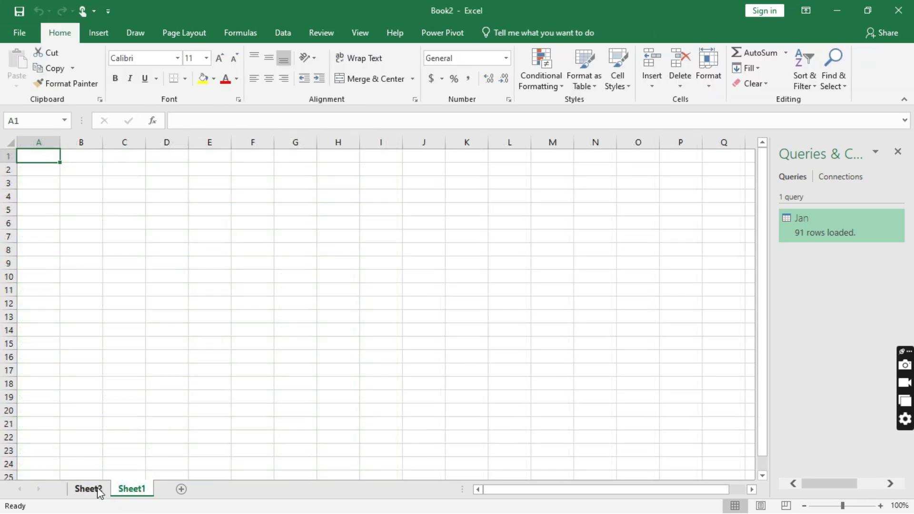
pyautogui.click(93, 490)
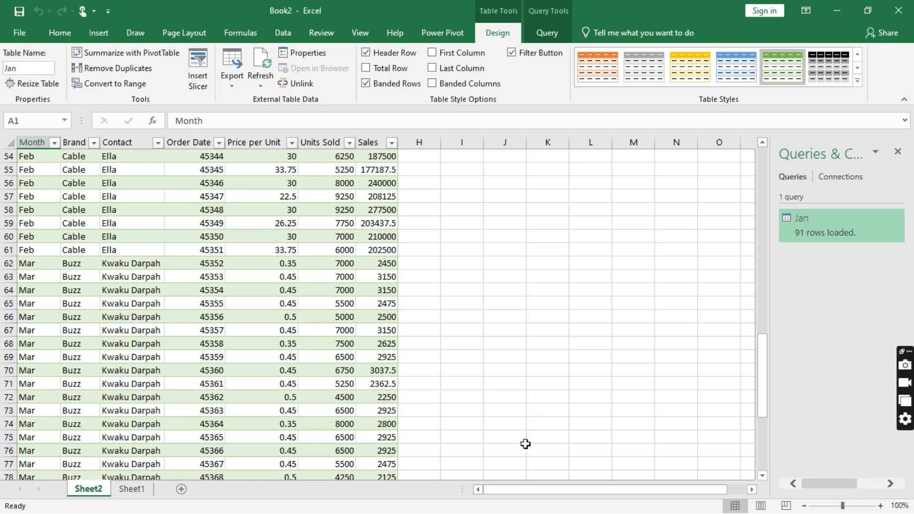
# - Back in Monthly Sales, make a copy of the Mar sheet with Move or Copy
pyautogui.hotkey('alt', 'Tab')
pyautogui.press('Tab')
pyautogui.press('Tab')
pyautogui.press('Tab')
pyautogui.press('Tab')
pyautogui.press('Tab')
pyautogui.press('Tab')
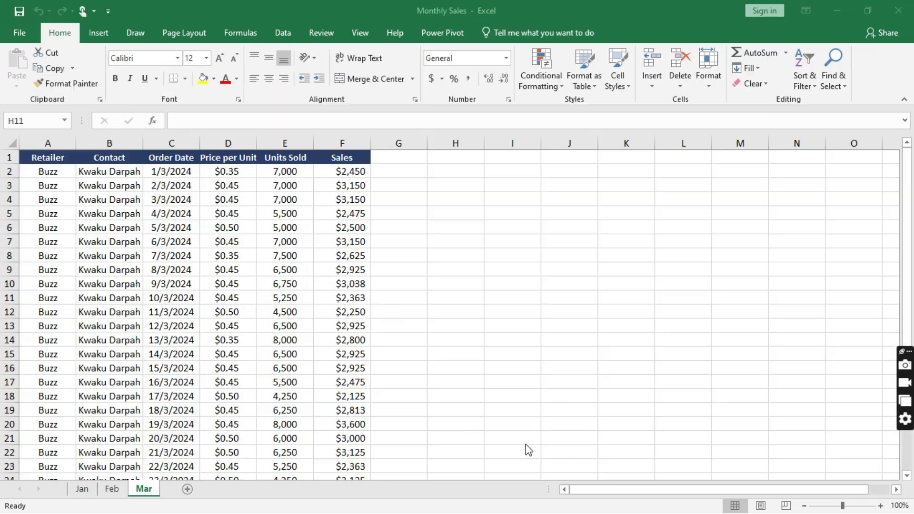
pyautogui.rightClick(149, 493)
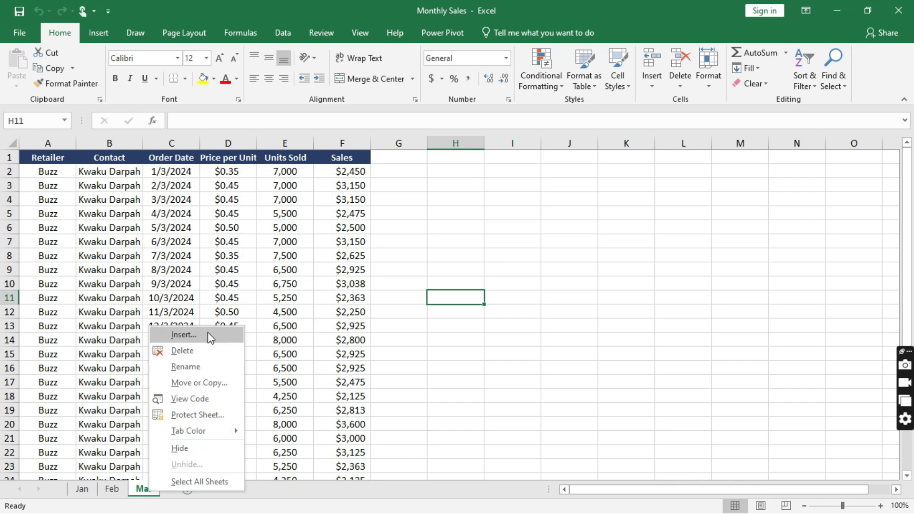
pyautogui.click(143, 492)
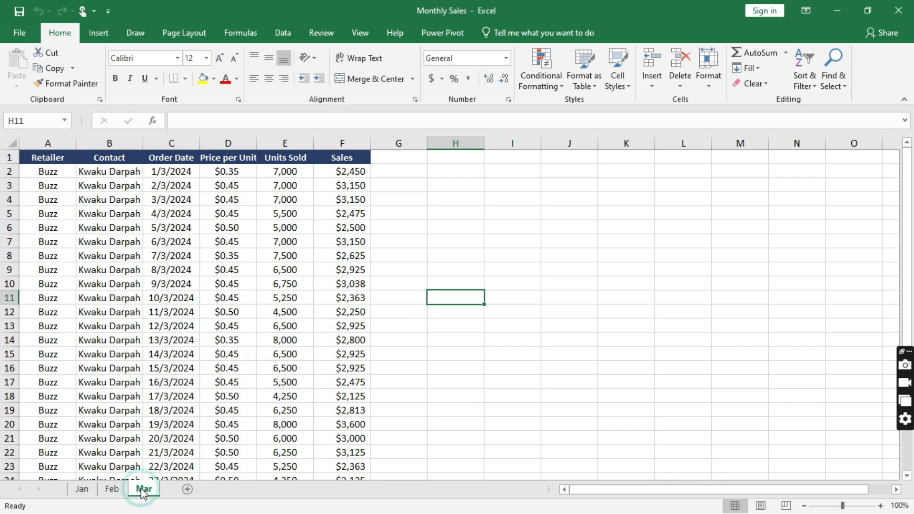
pyautogui.rightClick(143, 492)
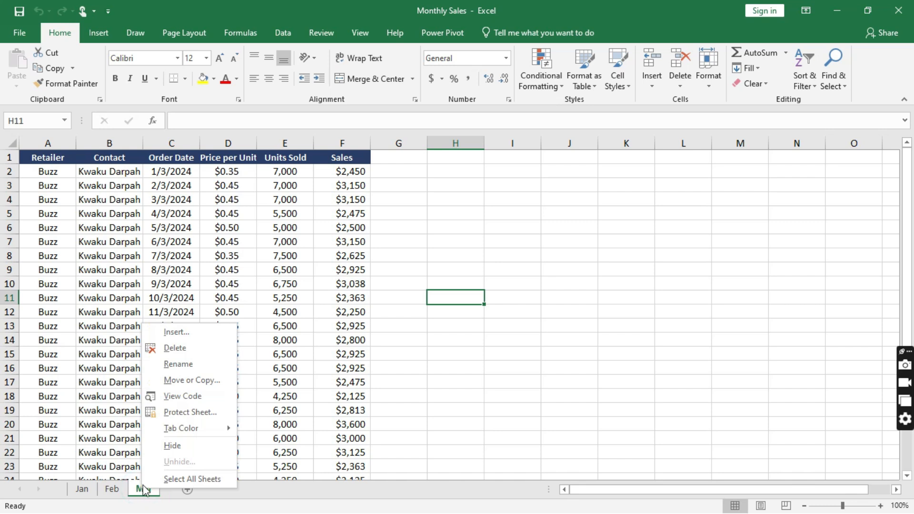
pyautogui.moveTo(204, 434)
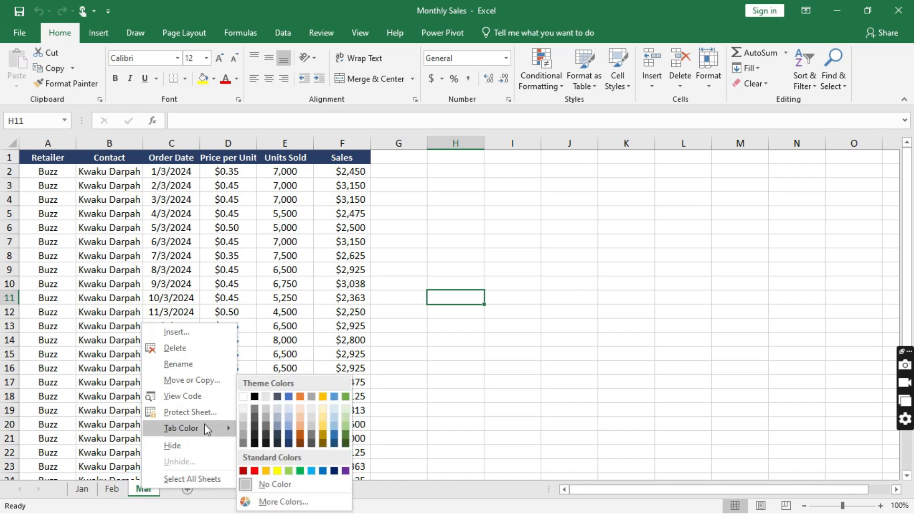
pyautogui.click(214, 382)
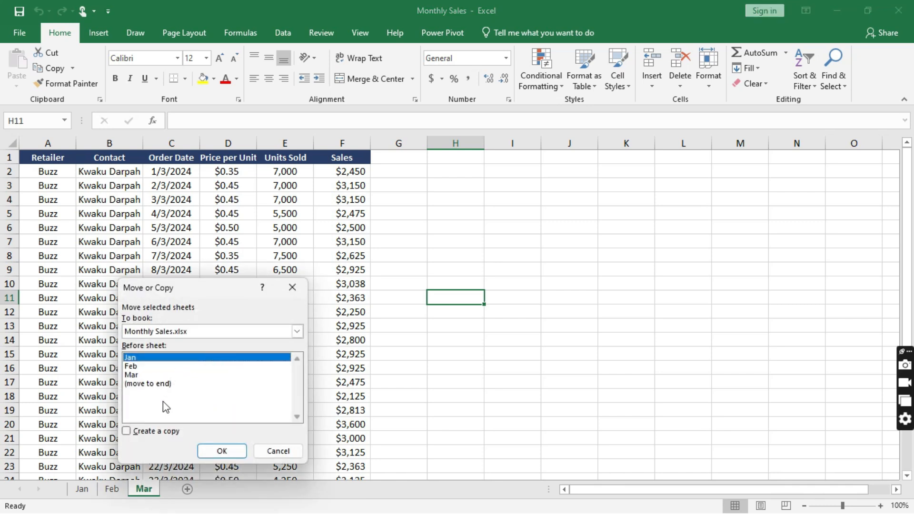
pyautogui.click(134, 375)
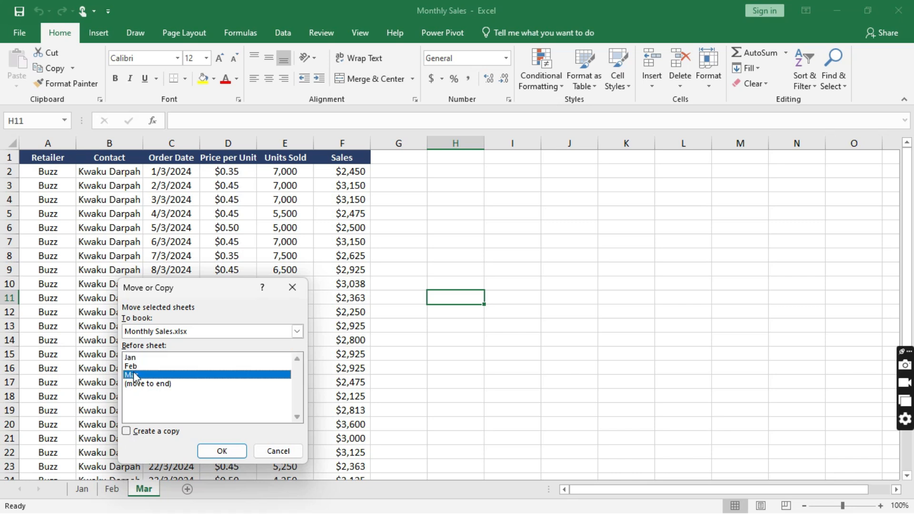
pyautogui.click(126, 431)
pyautogui.click(221, 451)
# - Move the Mar (2) copy after Mar and rename it Apr
pyautogui.click(155, 488)
pyautogui.moveTo(159, 493); pyautogui.dragTo(210, 496)
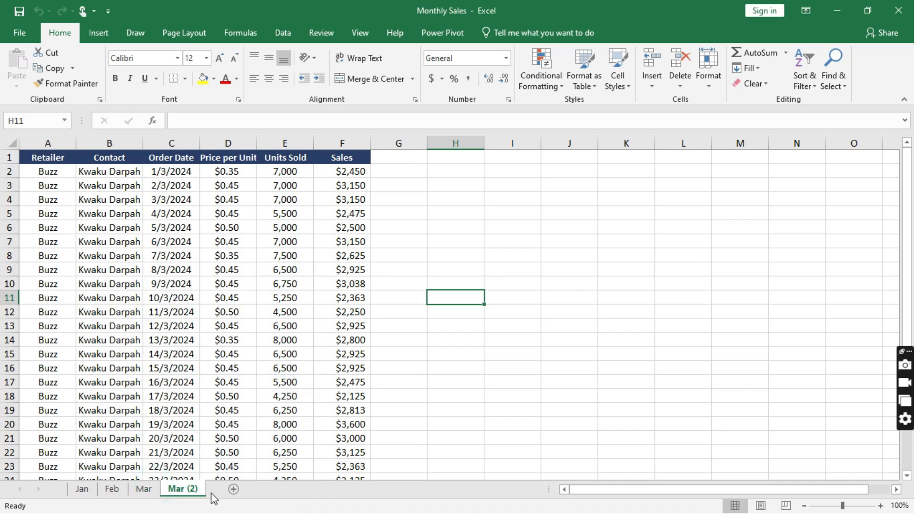
pyautogui.click(184, 487)
pyautogui.doubleClick(184, 487)
pyautogui.write('Apr')
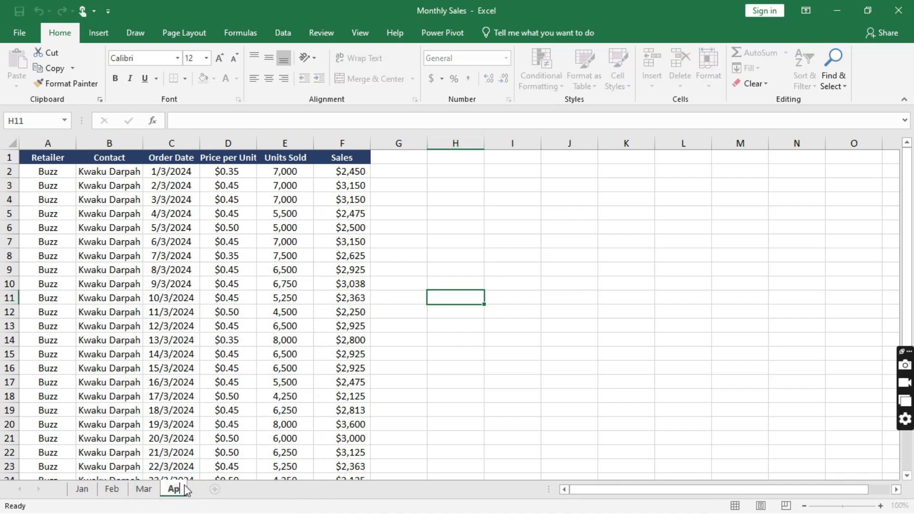
# - Confirm the Apr name and replace the contact's name with Wonder throughout the sheet
pyautogui.click(124, 172)
pyautogui.click(834, 62)
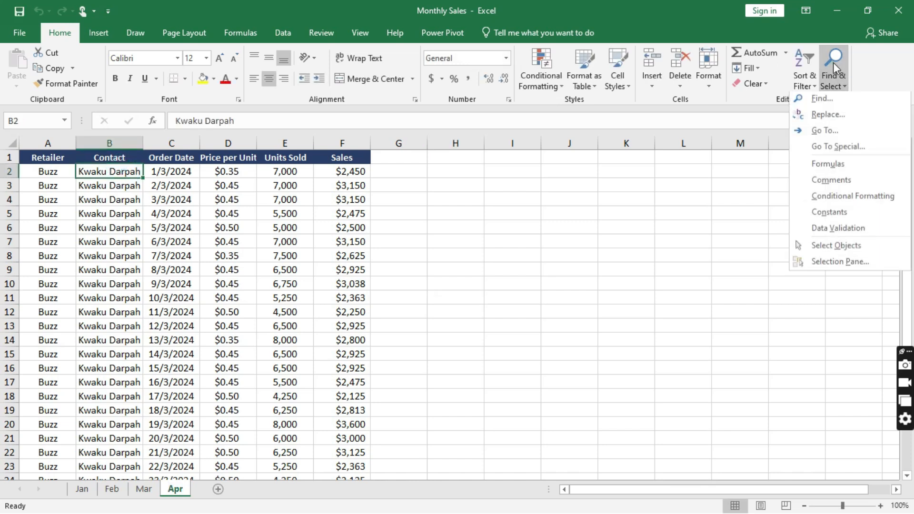
pyautogui.click(819, 116)
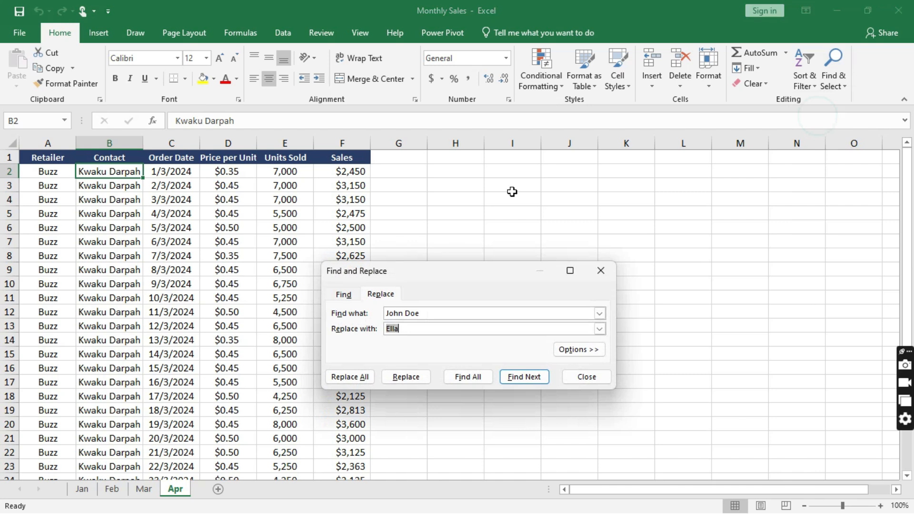
pyautogui.click(393, 328)
pyautogui.doubleClick(393, 329)
pyautogui.write('Wonder')
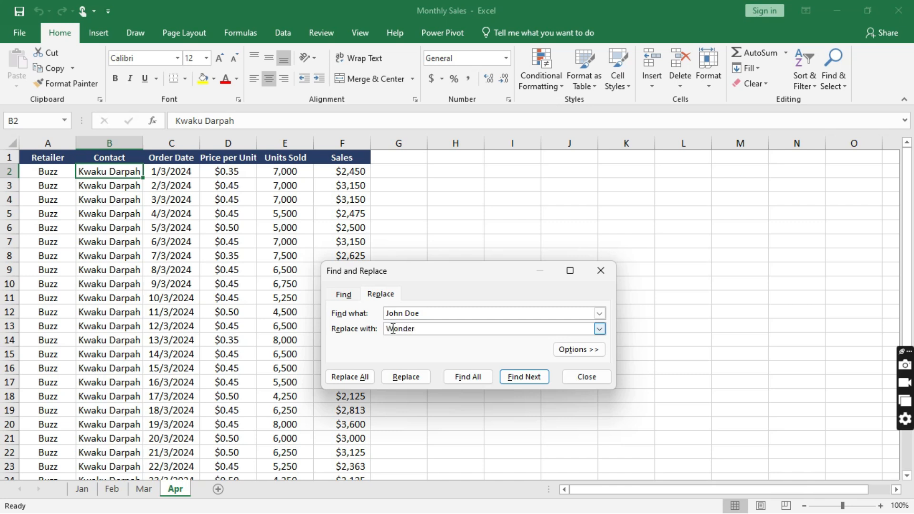
pyautogui.click(409, 313)
pyautogui.click(407, 313)
pyautogui.moveTo(422, 314); pyautogui.dragTo(383, 313)
pyautogui.click(351, 378)
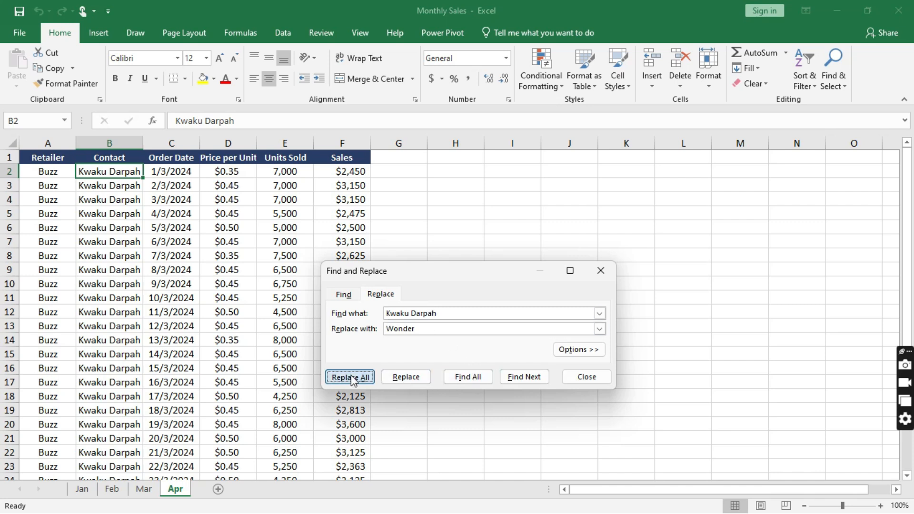
pyautogui.click(462, 301)
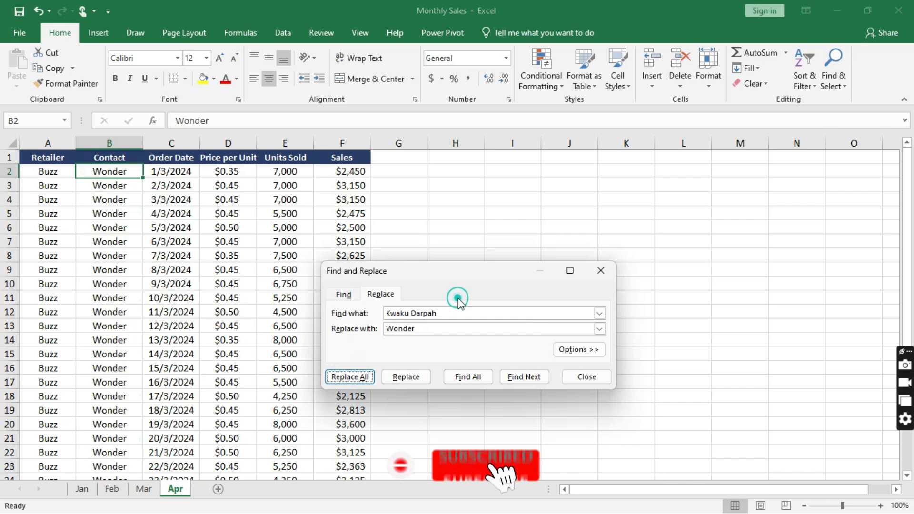
# - Replace every Buzz retailer with Iphone, making 31 replacements
pyautogui.click(48, 170)
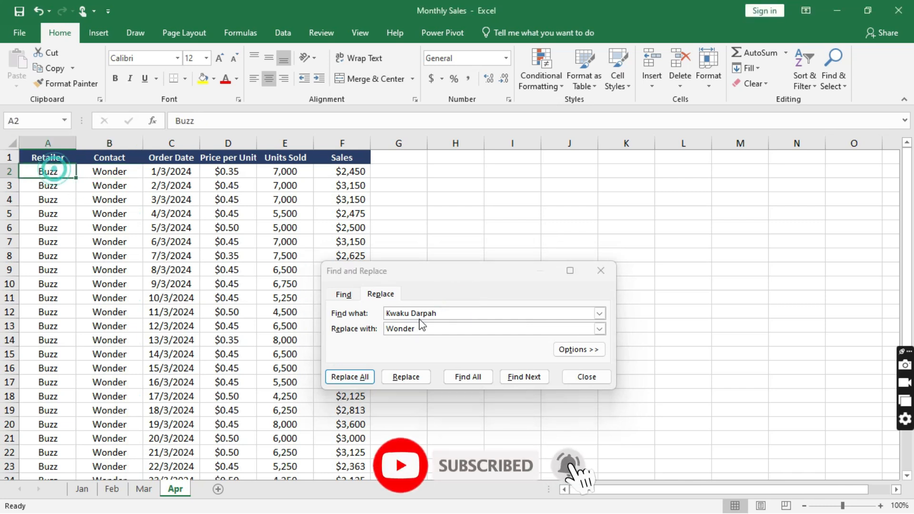
pyautogui.click(446, 313)
pyautogui.write('Buzz')
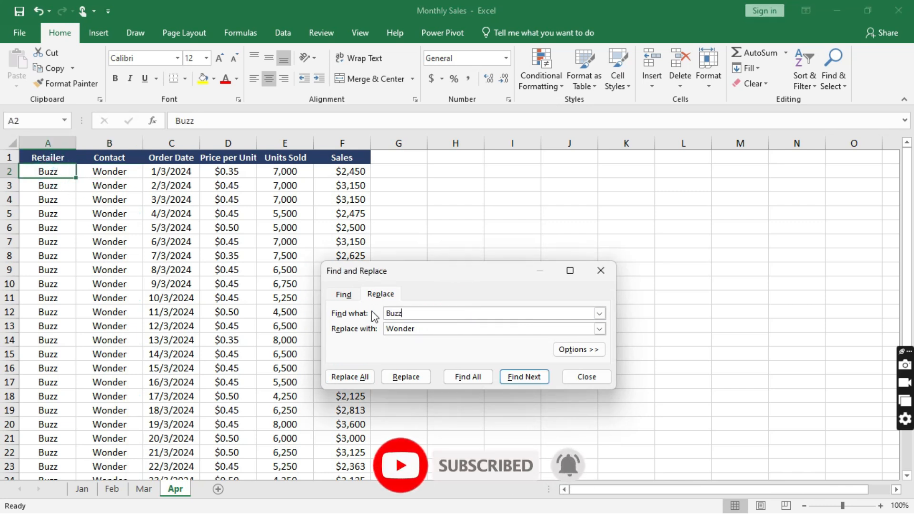
pyautogui.doubleClick(392, 329)
pyautogui.write('Iphone')
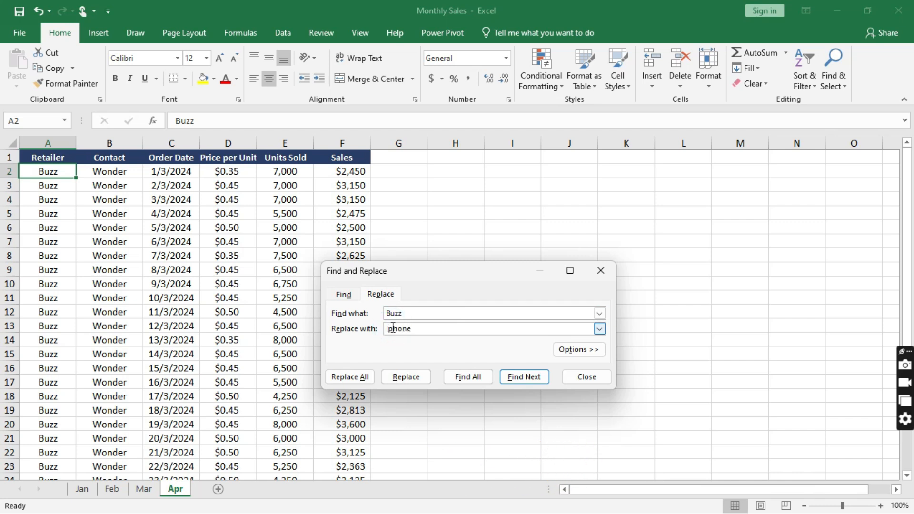
pyautogui.click(371, 378)
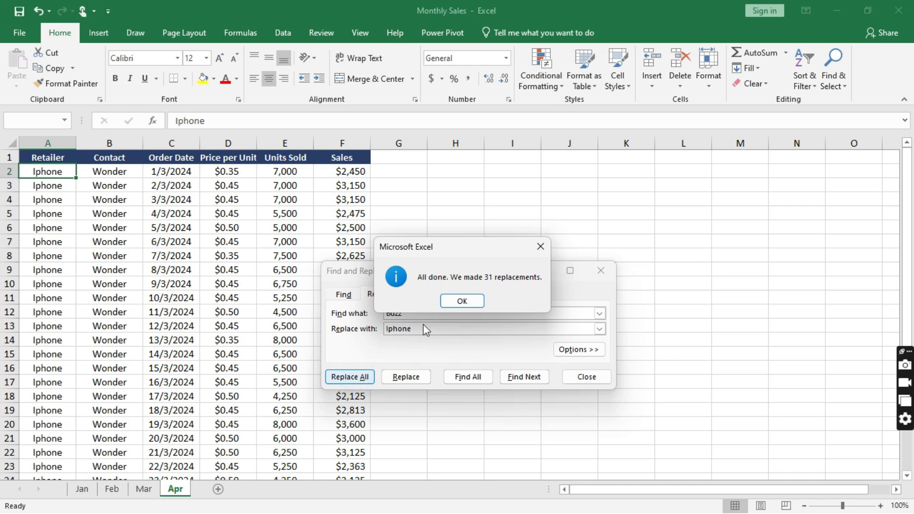
pyautogui.click(461, 301)
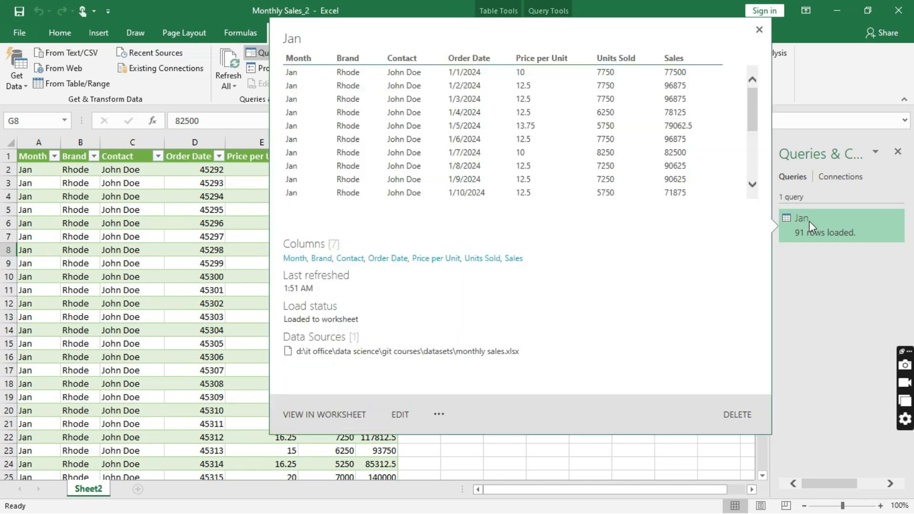
# - Refresh the Jan query and confirm it now loads 122 rows including Apr's data
pyautogui.rightClick(819, 222)
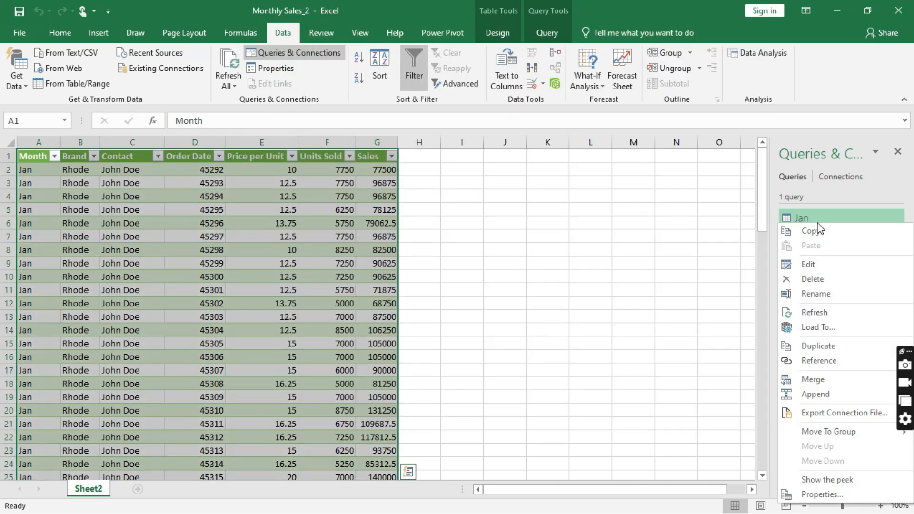
pyautogui.click(824, 312)
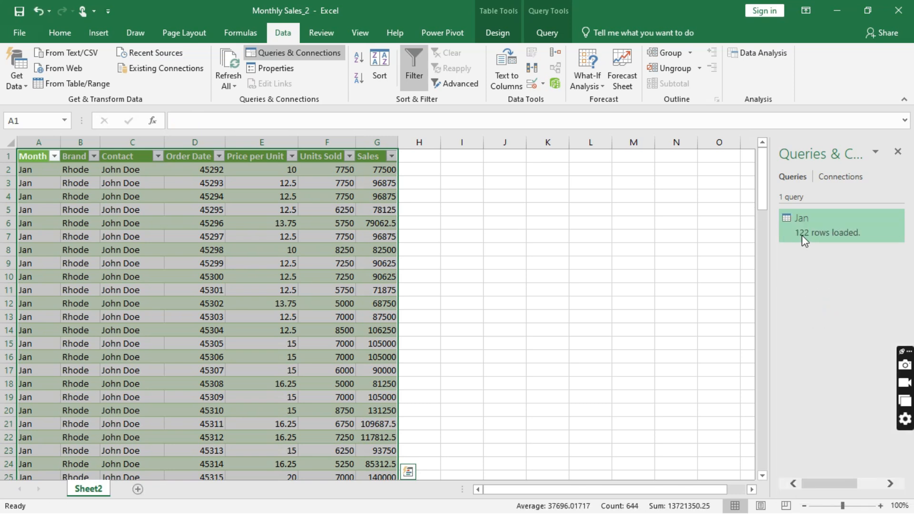
pyautogui.moveTo(817, 230)
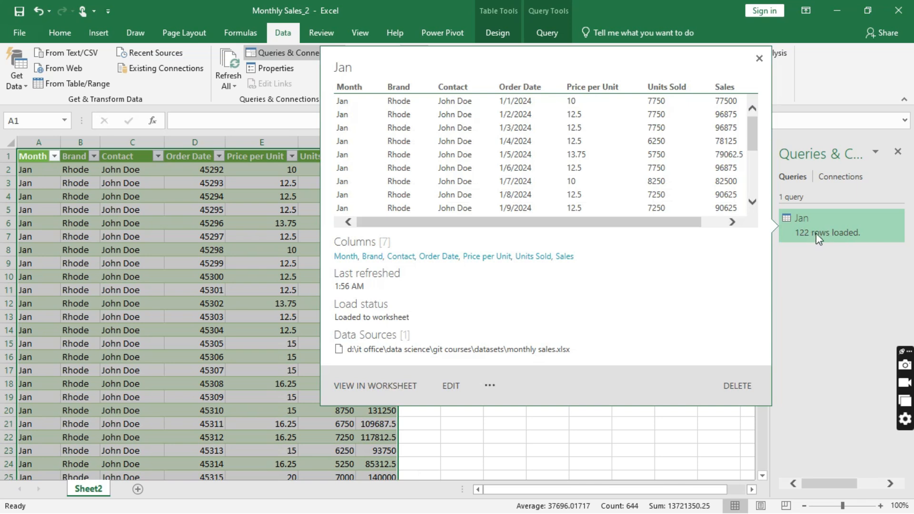